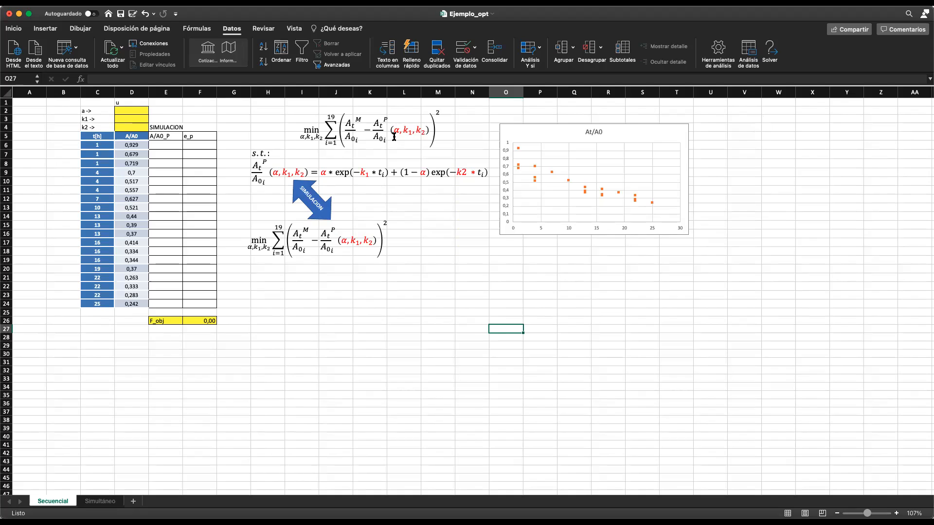
Examine the parameter cells D2:D4, the A/A0_P simulation column and the α, k1, k2 terms in the model equations.
left_click(178, 191)
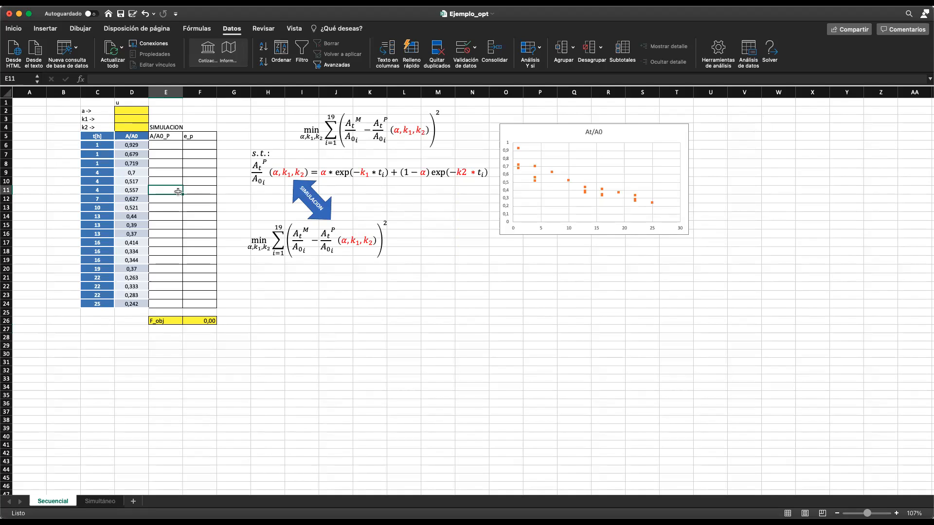
left_click(169, 148)
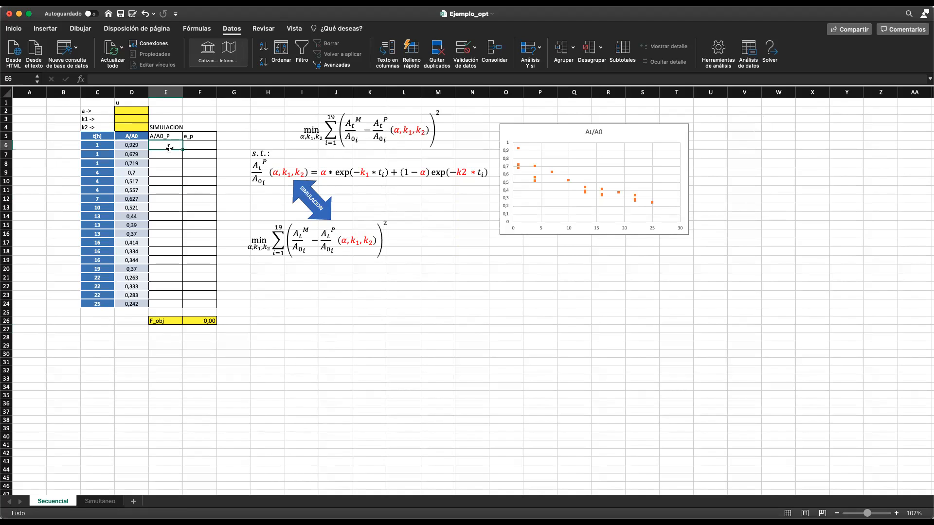
left_click(137, 111)
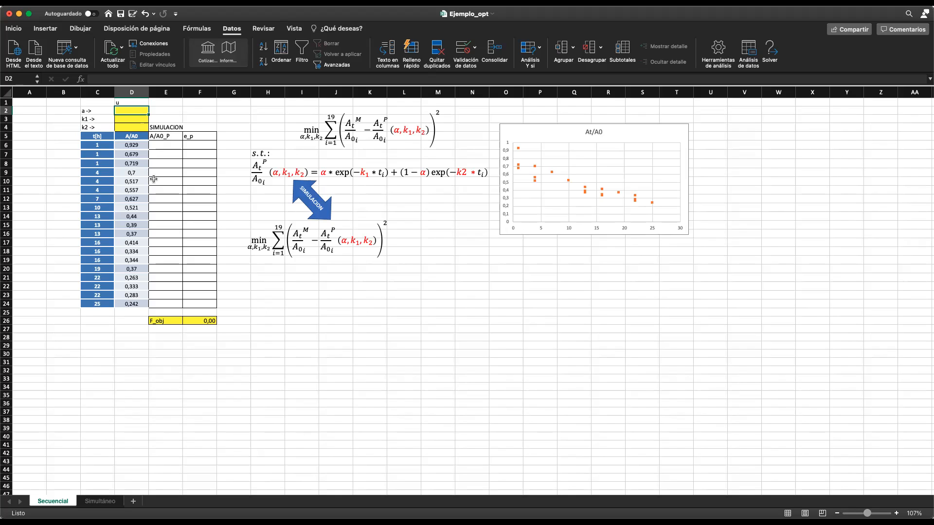
left_click(284, 173)
double_click(284, 173)
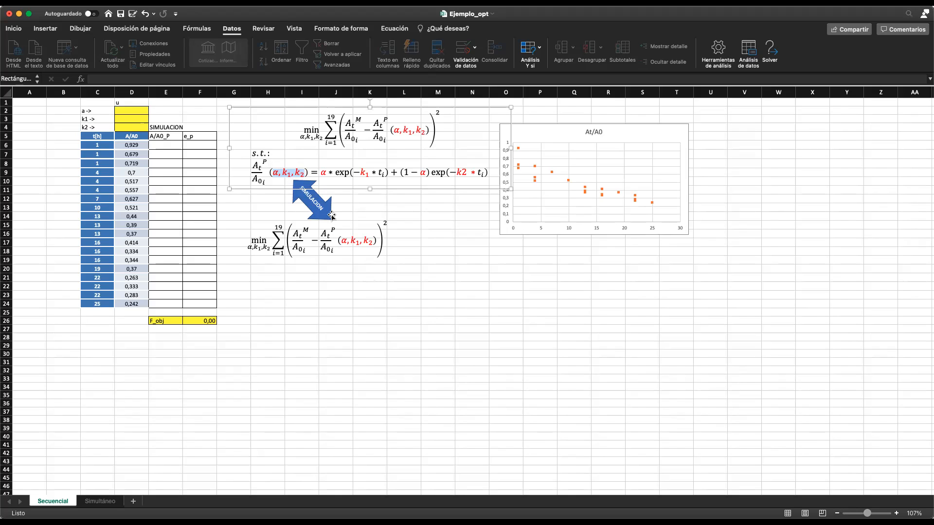
left_click(268, 362)
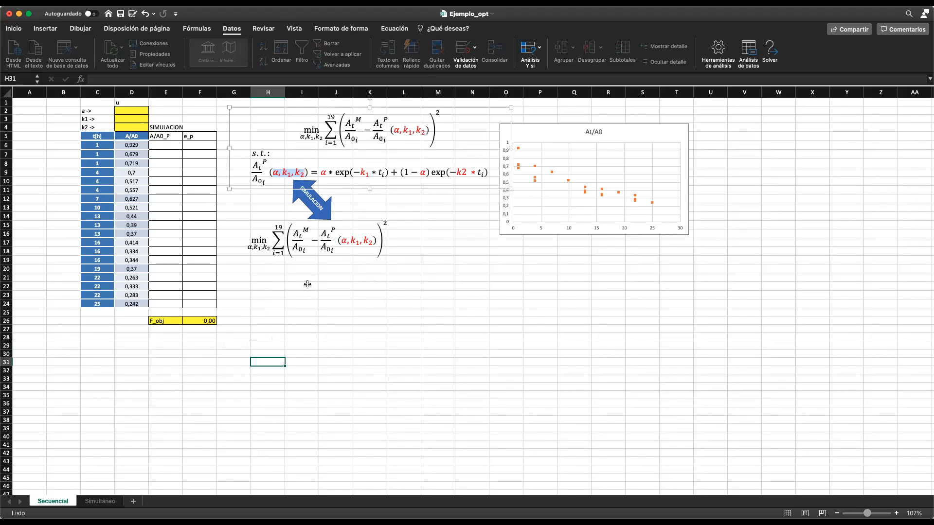
left_click(133, 112)
left_click_drag(132, 127, 130, 113)
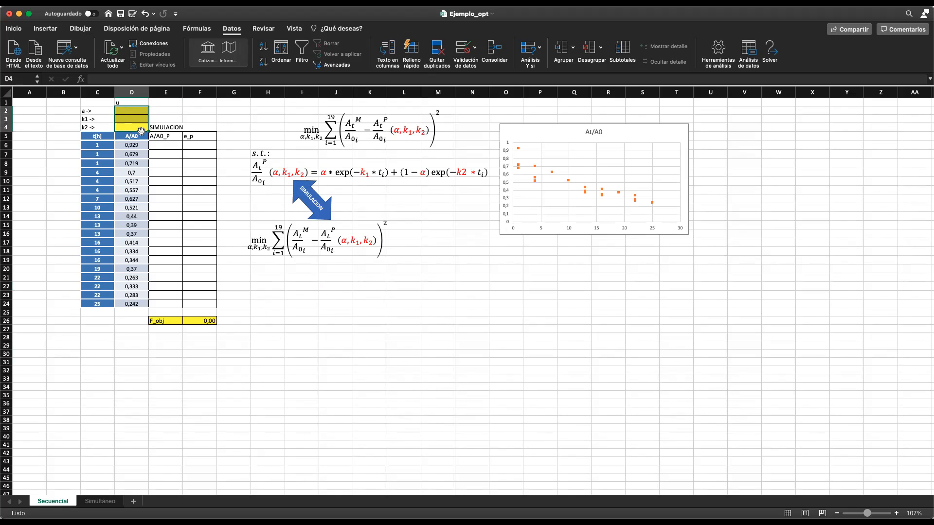
left_click(156, 148)
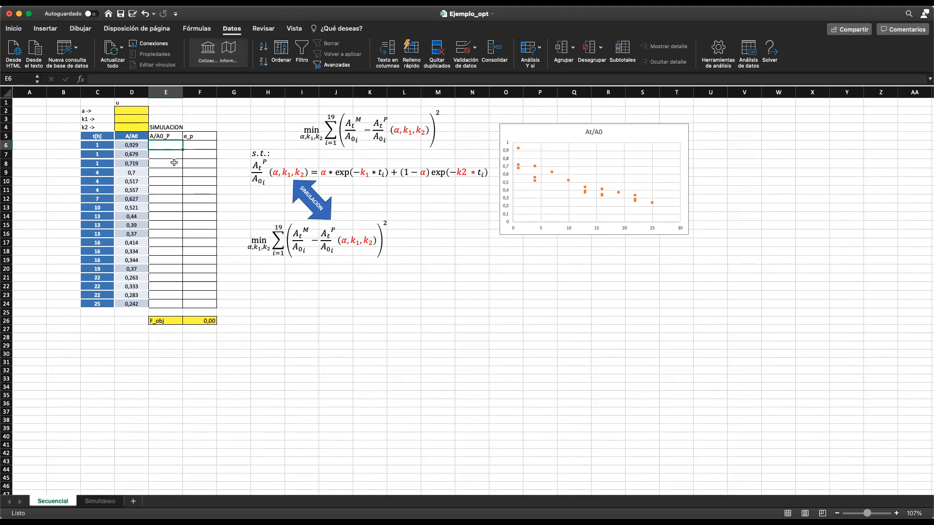
left_click(159, 129)
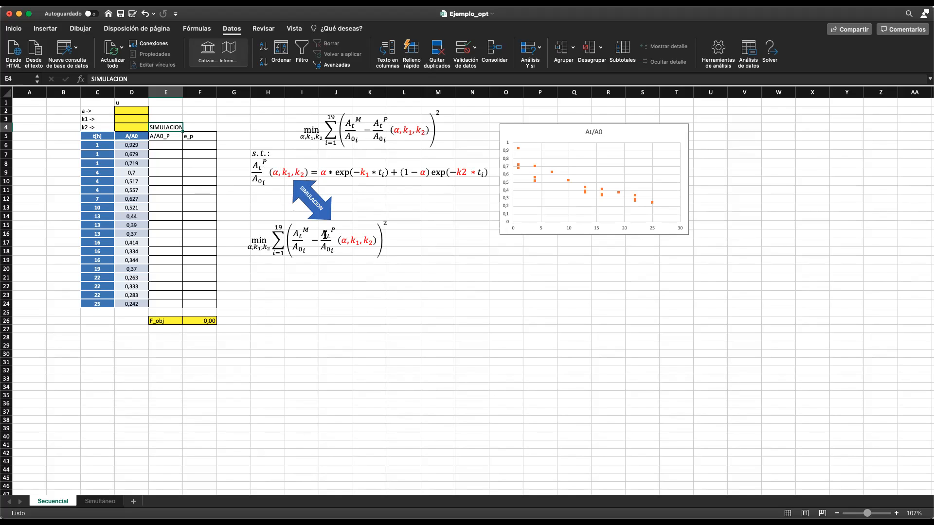
left_click_drag(341, 240, 373, 240)
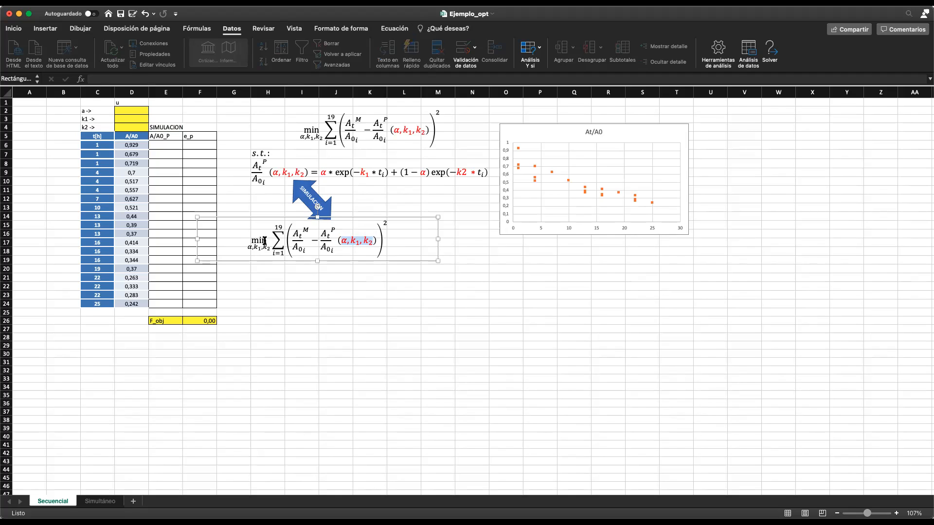
left_click(172, 172)
left_click(167, 149)
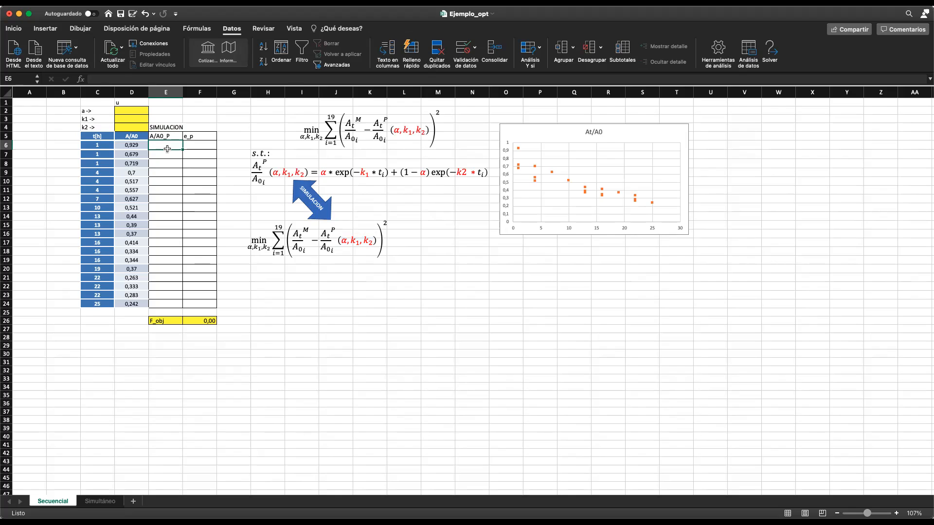
left_click_drag(135, 112, 135, 127)
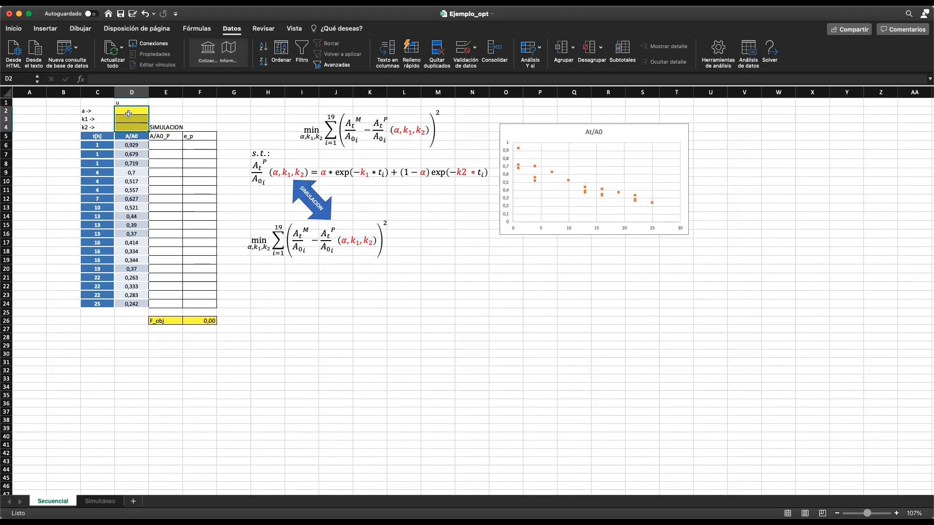
Begin the A/A0_P formula in E6 with the first exponential term, =$D$2*exp(-$D$3*C6), using absolute references for the parameters.
left_click(166, 146)
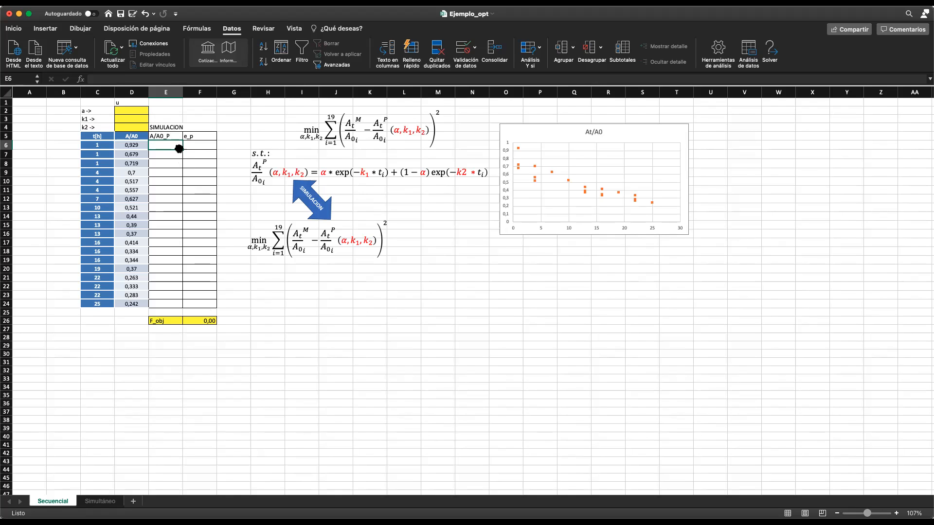
type("=")
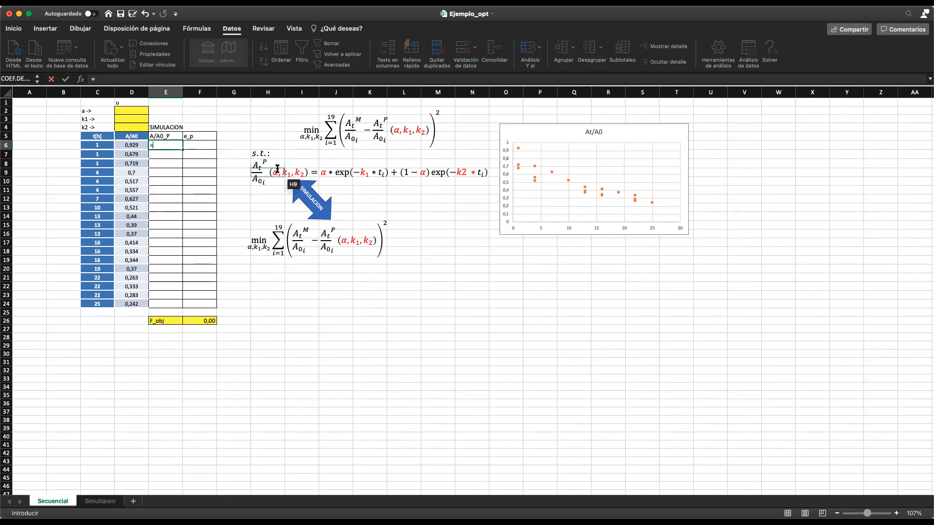
left_click(127, 110)
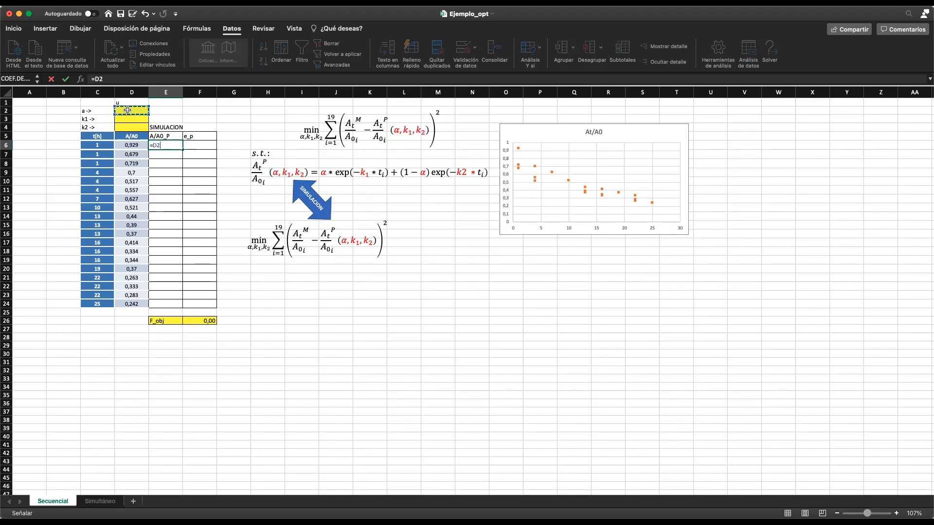
key("F4")
type("*exp")
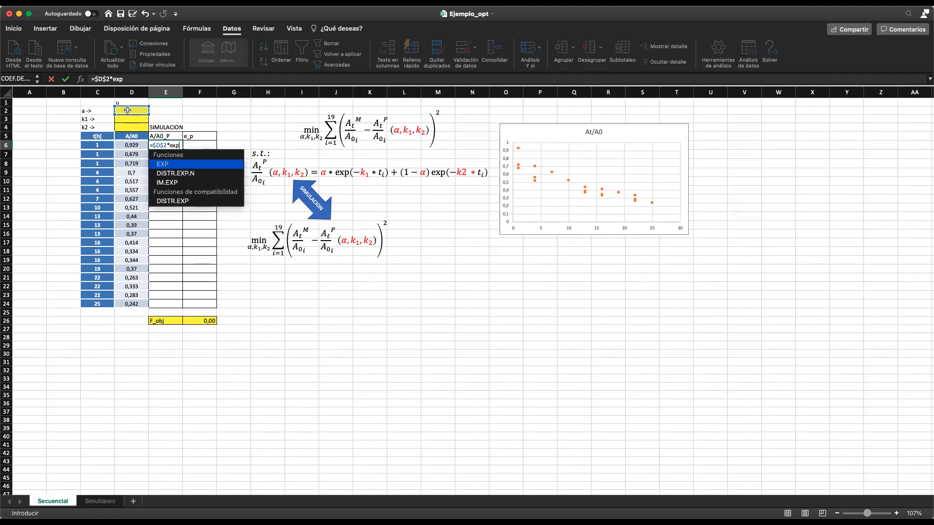
type("(-")
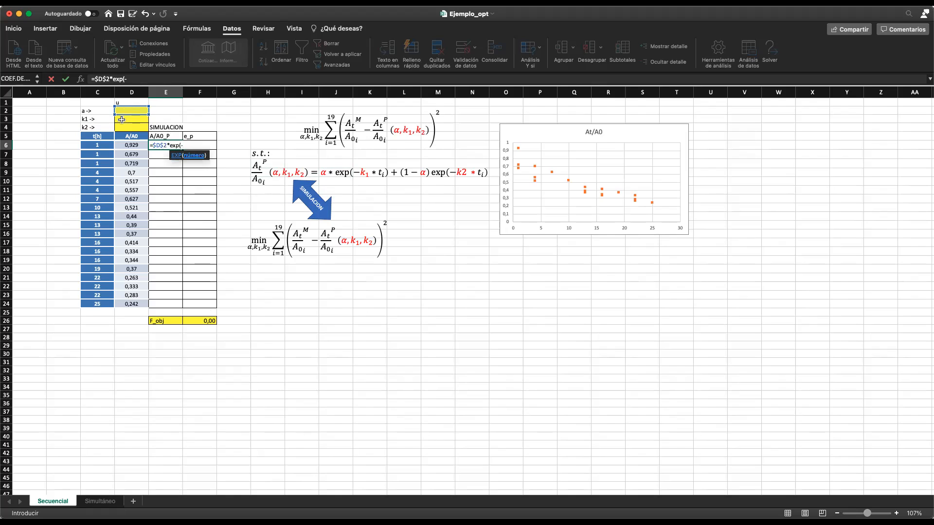
left_click(122, 119)
key("F4")
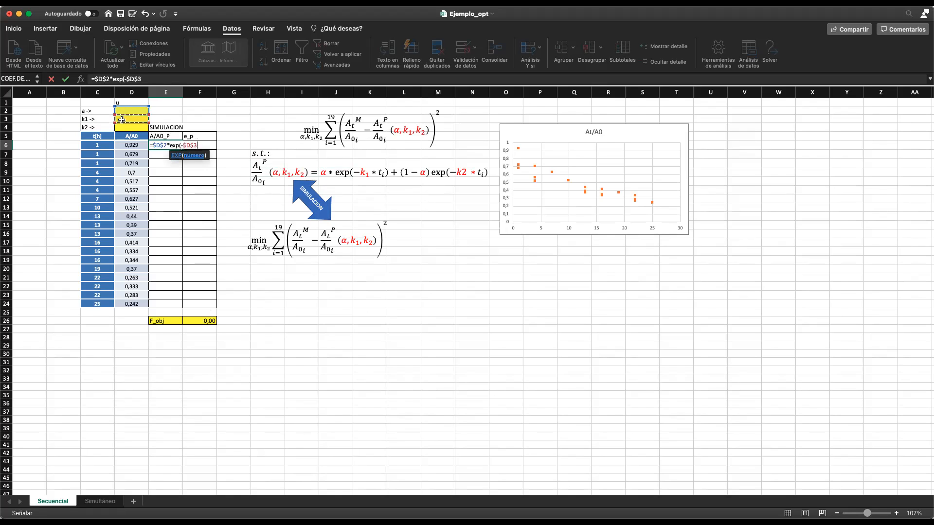
type("*")
left_click(90, 145)
type(")")
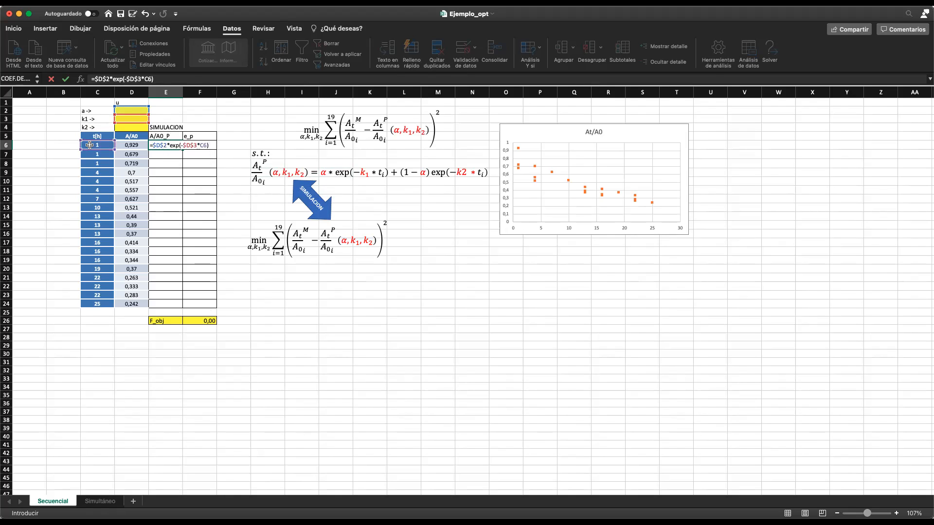
Complete the E6 formula by adding the second exponential term, +(1-$D$2)*exp(-$D$4*C6).
type("+(1-")
left_click(122, 110)
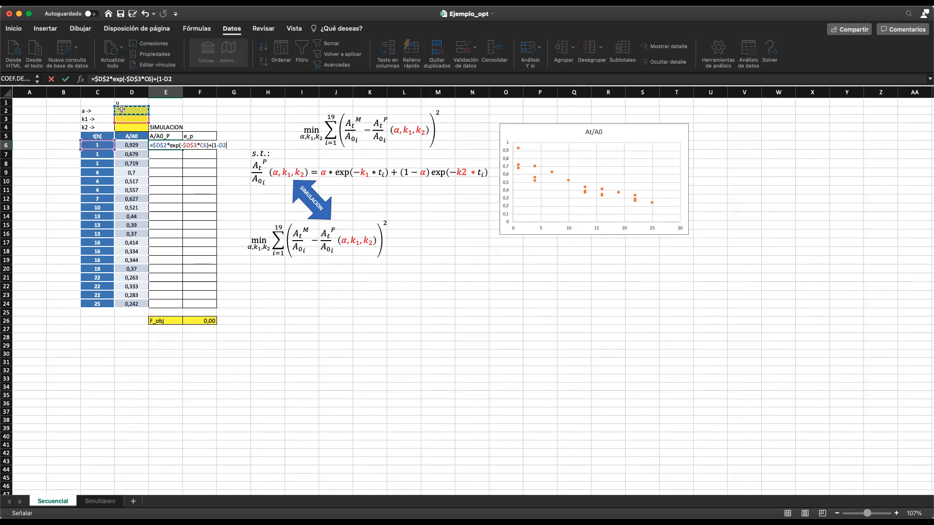
key("F4")
type(")*exp(")
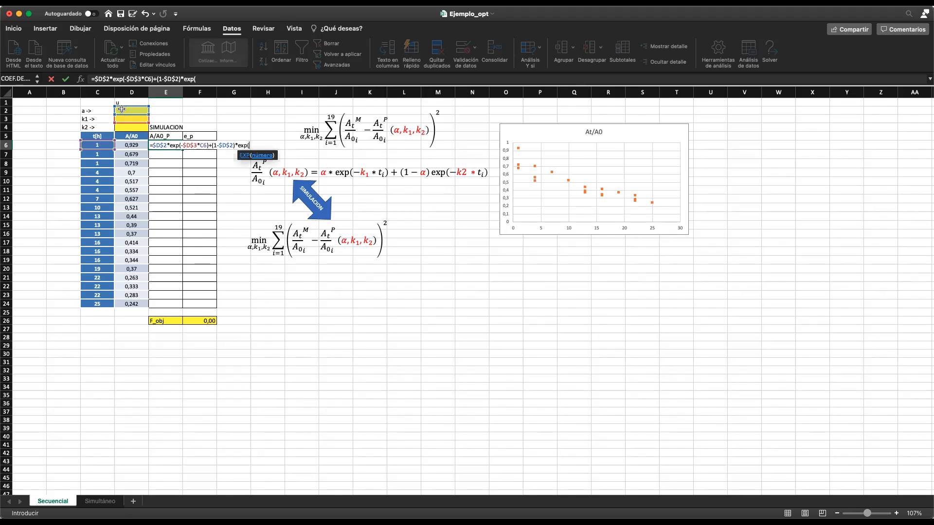
type("-")
left_click(119, 127)
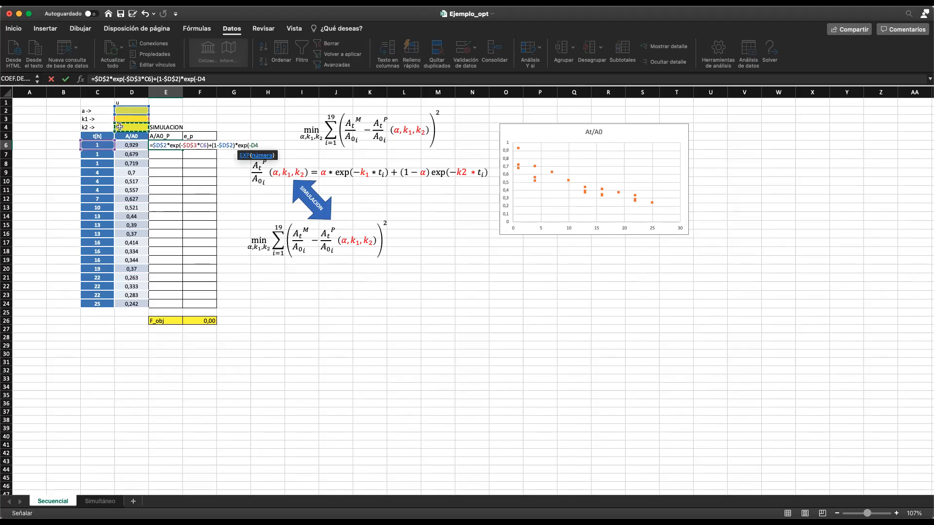
key("F4")
type("*")
left_click(94, 145)
type(")")
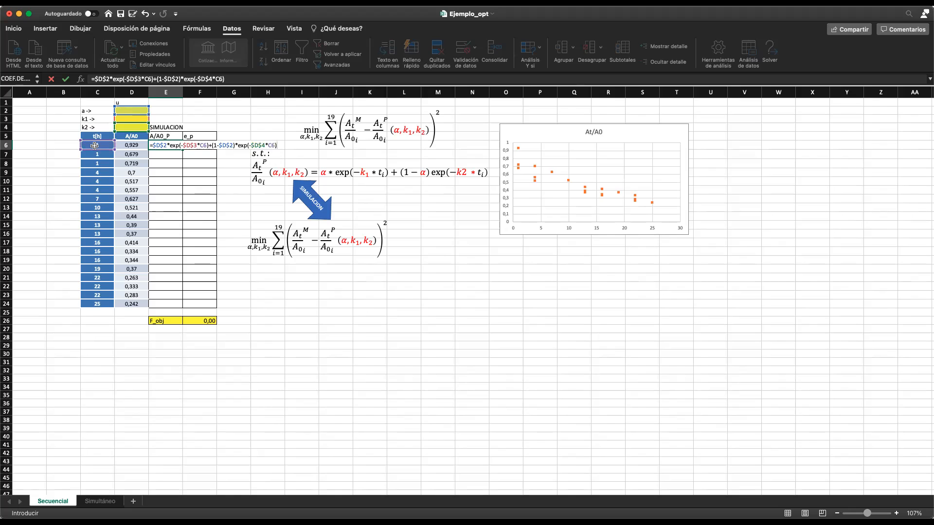
key("Return")
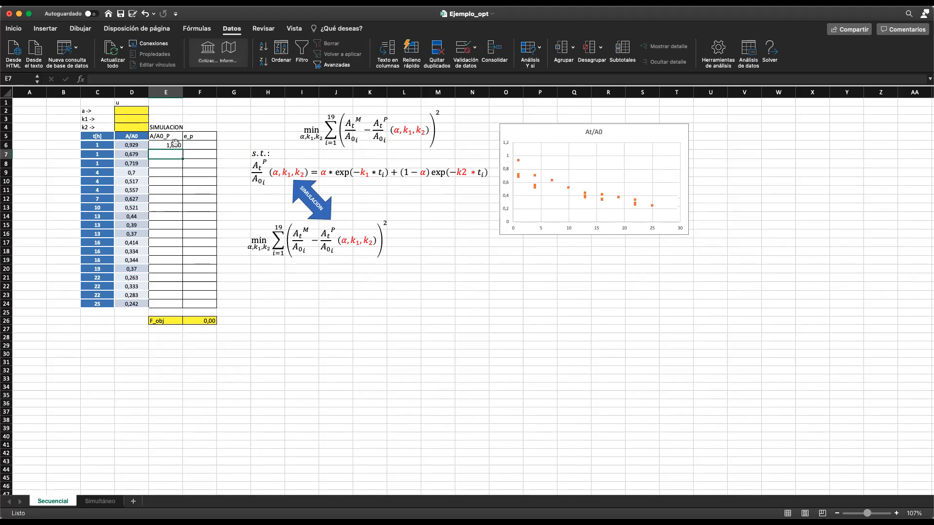
Fill the E6 formula down through E24 and check the parameter and time cells it uses.
left_click(175, 143)
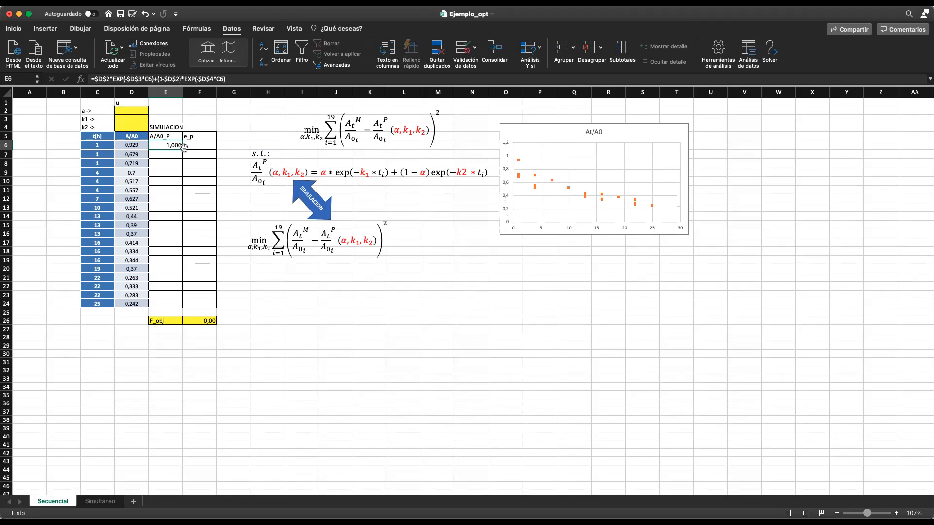
double_click(183, 148)
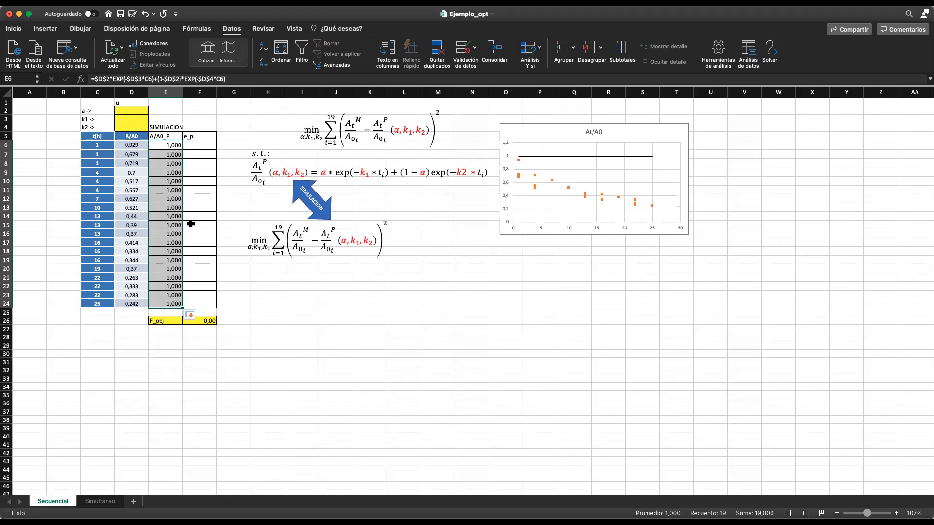
left_click(125, 112)
left_click_drag(127, 125, 111, 306)
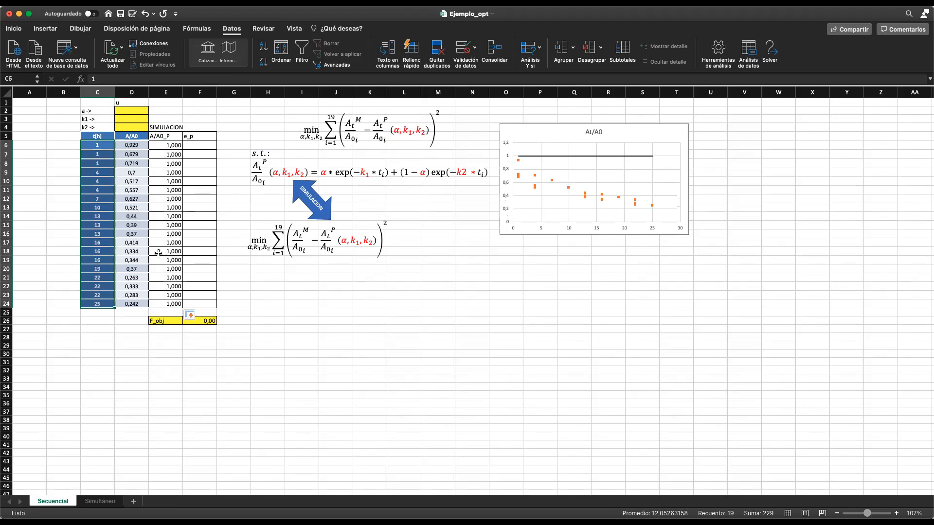
left_click(172, 163)
left_click(170, 146)
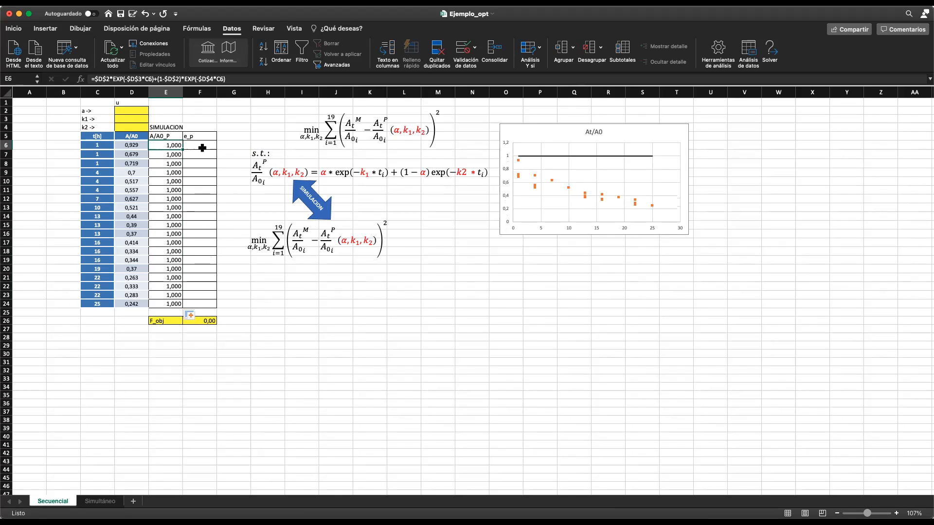
Enter the prediction error =D6-E6 in F6 of the e_p column and fill it down through F24.
left_click(202, 148)
type("=")
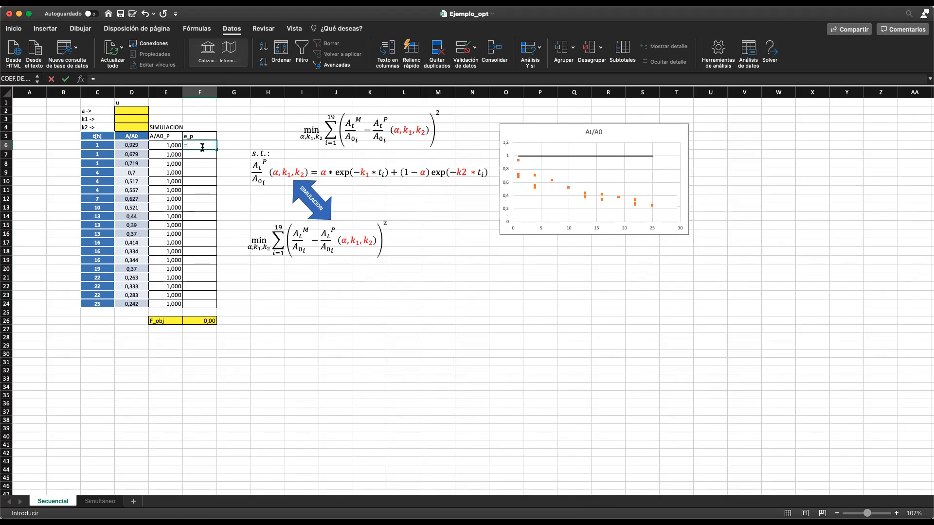
key("Left")
key("Left")
type("-")
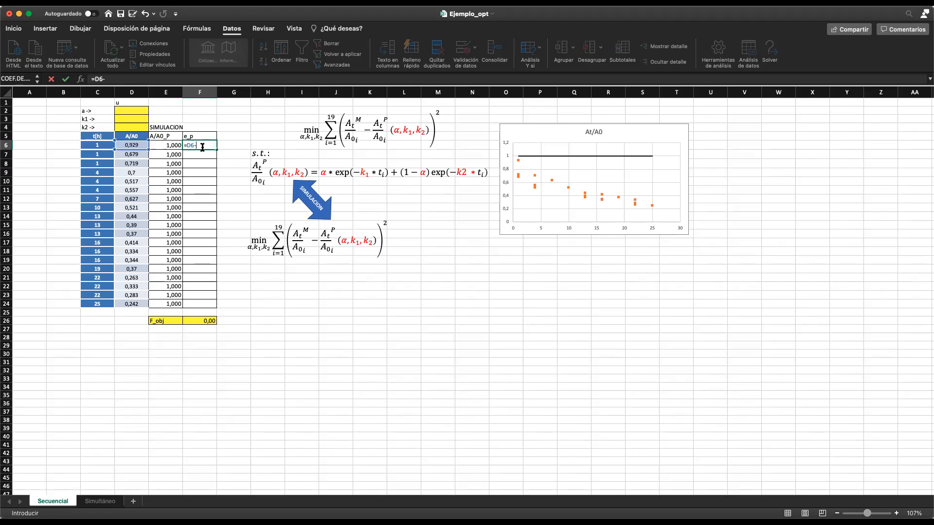
key("Left")
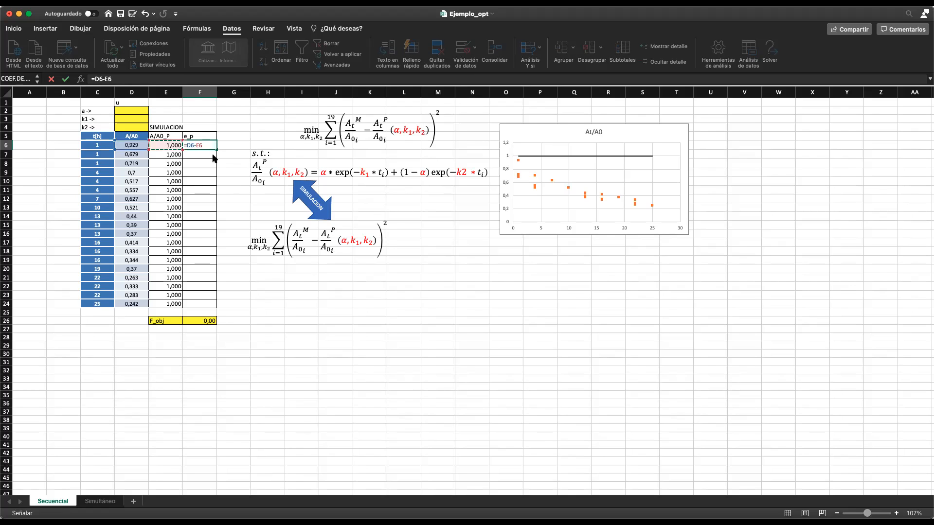
key("Return")
left_click(212, 146)
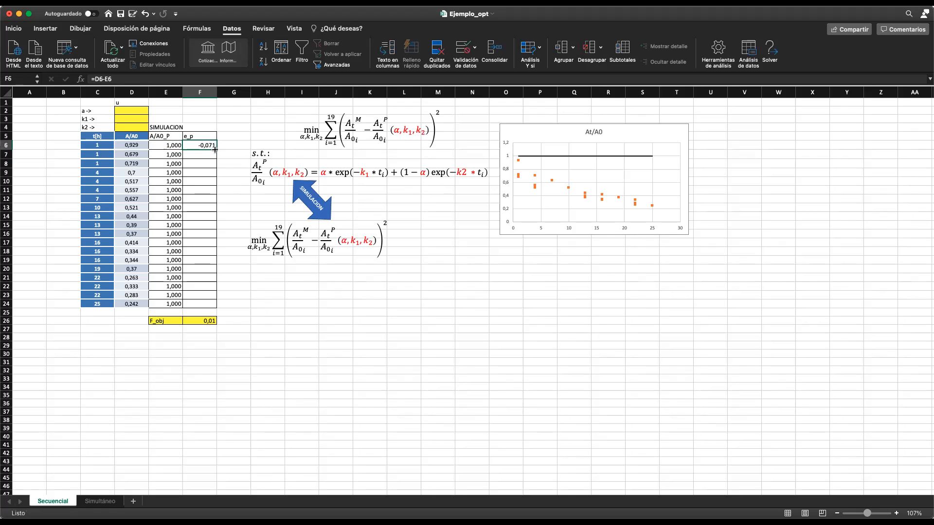
double_click(215, 150)
left_click(283, 297)
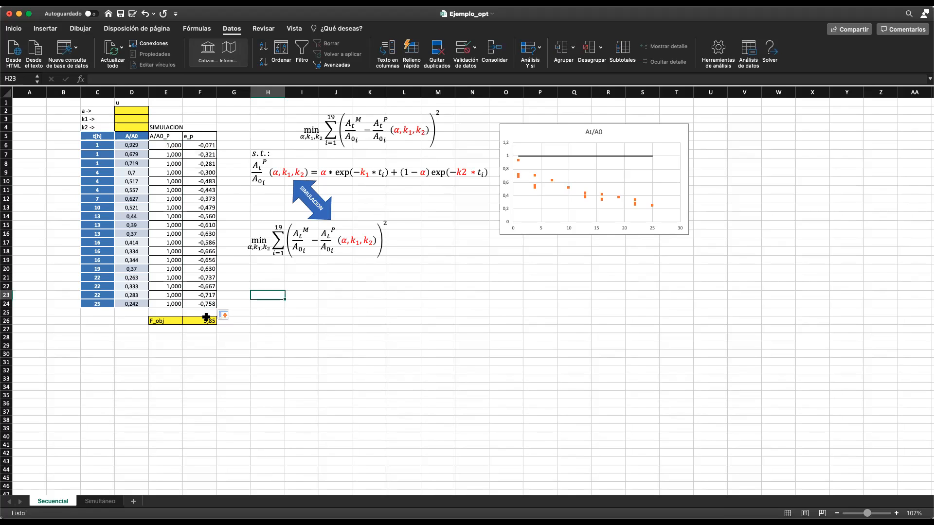
Review the error range F6:F24 and the sum-of-squares formula in the F_obj cell F26.
left_click(204, 302)
left_click(201, 146, "shift")
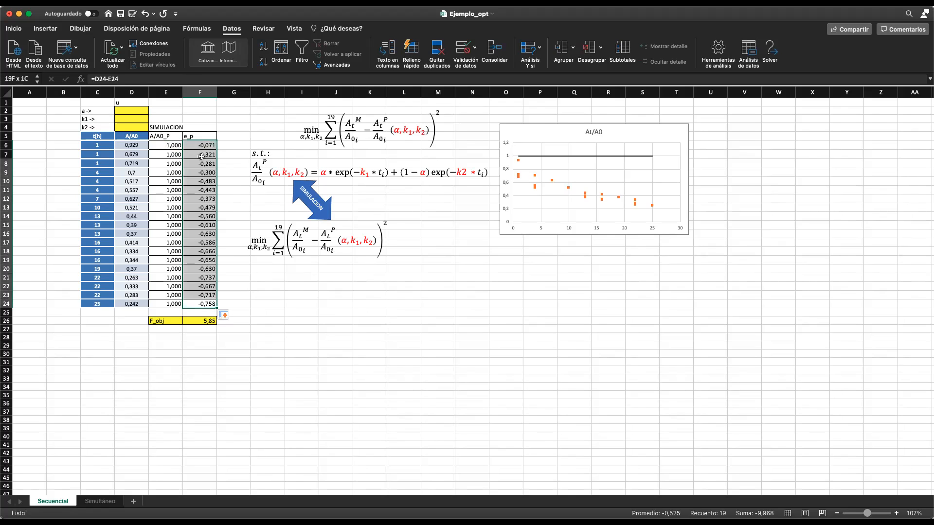
left_click(209, 320)
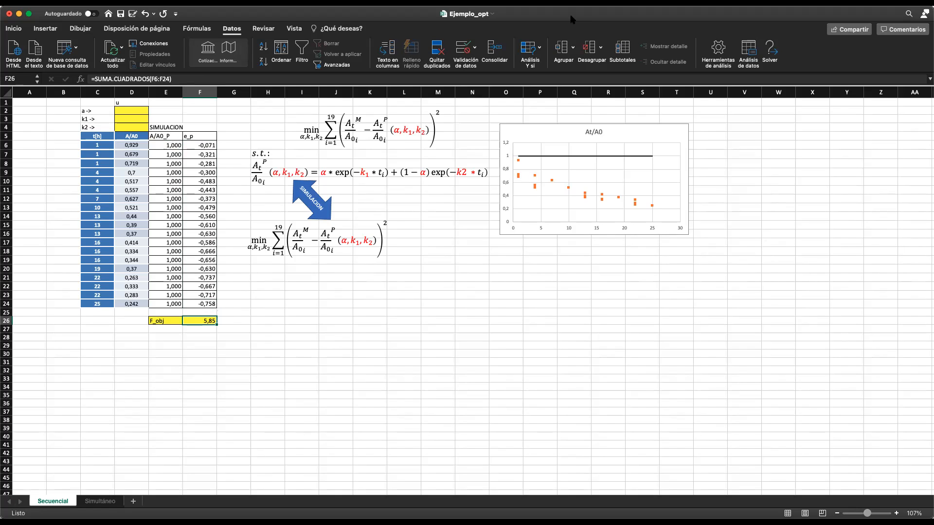
Open Solver and set its objective to cell F26 on the Secuencial sheet.
left_click(767, 49)
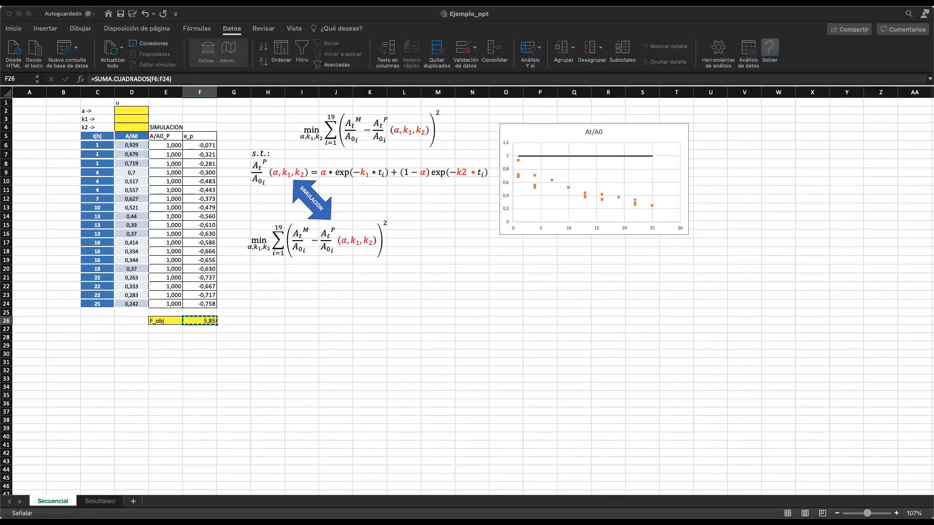
left_click_drag(690, 177, 610, 125)
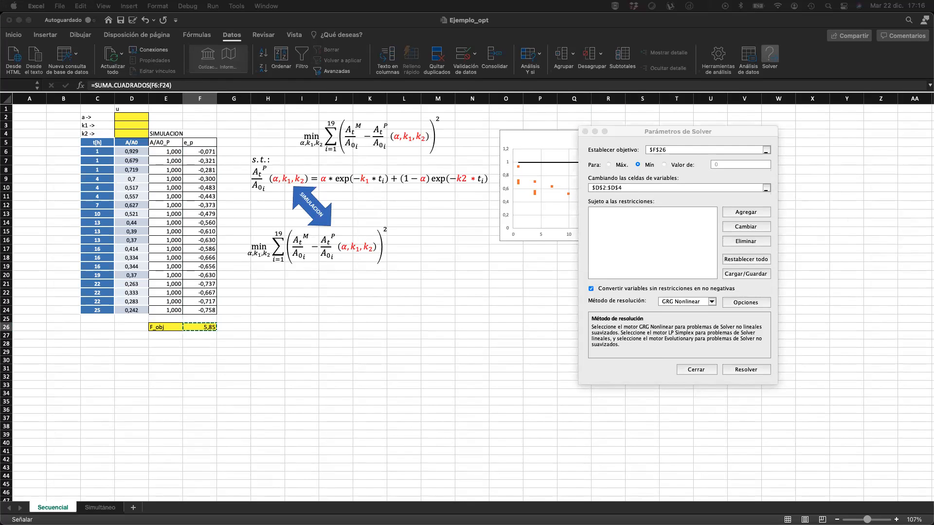
left_click_drag(725, 130, 785, 105)
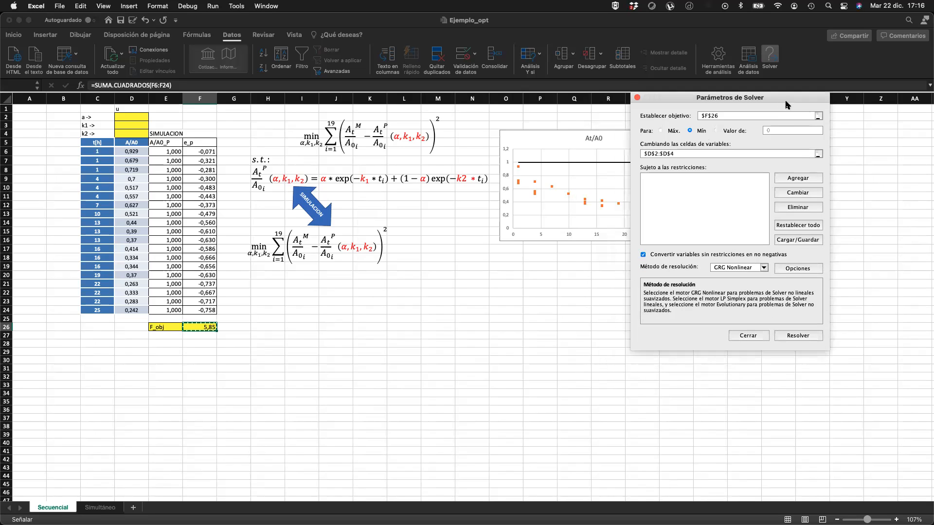
left_click(819, 117)
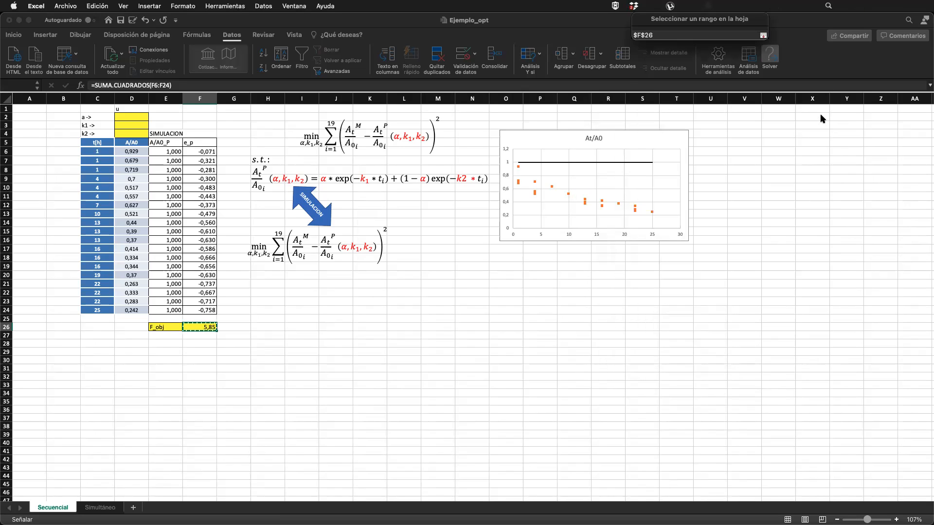
left_click(200, 328)
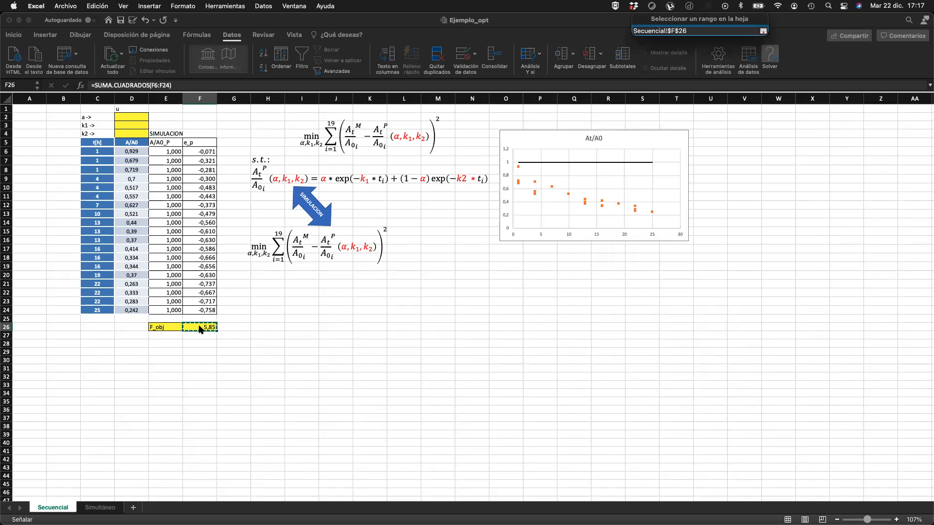
left_click(763, 31)
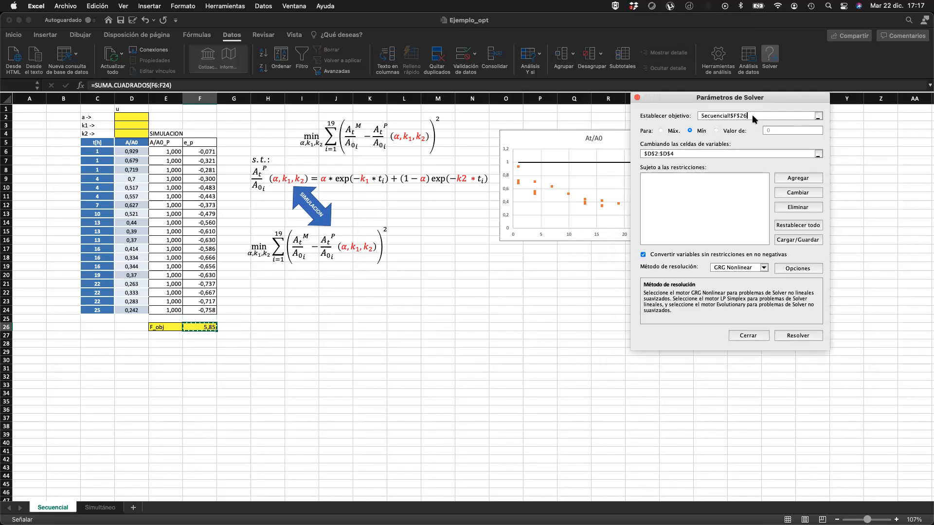
Replace Solver's variable cells with the range D2:D4 holding a, k1 and k2.
left_click(684, 155)
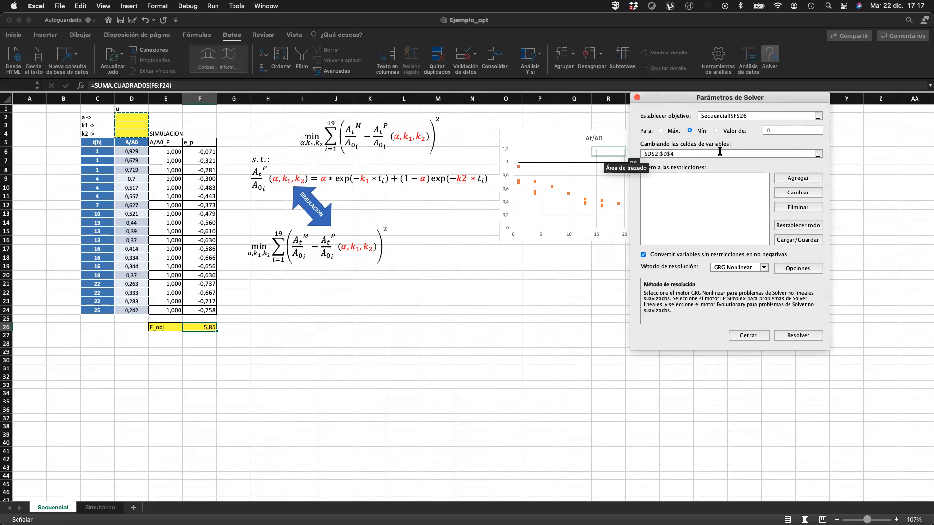
key("BackSpace")
key("BackSpace")
key("BackSpace")
key("BackSpace")
key("BackSpace")
key("BackSpace")
key("BackSpace")
key("BackSpace")
key("BackSpace")
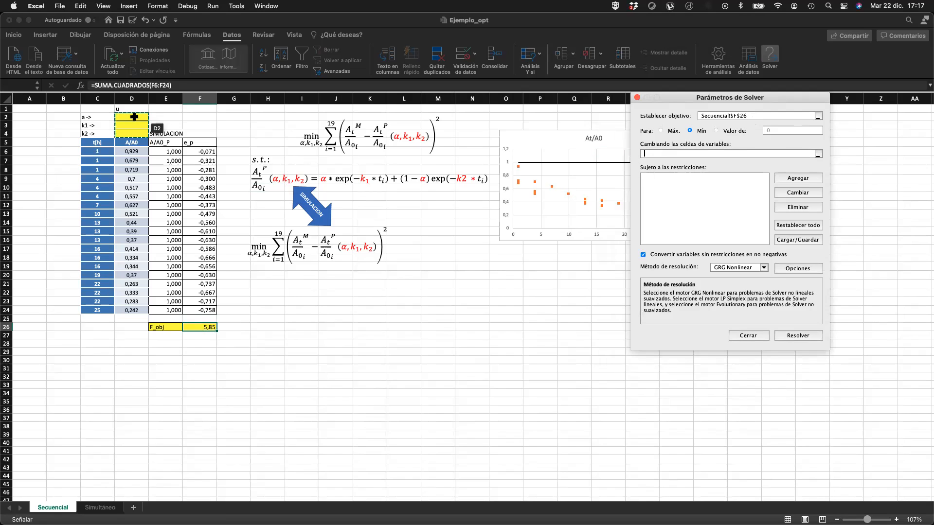
left_click_drag(134, 117, 135, 133)
key("Return")
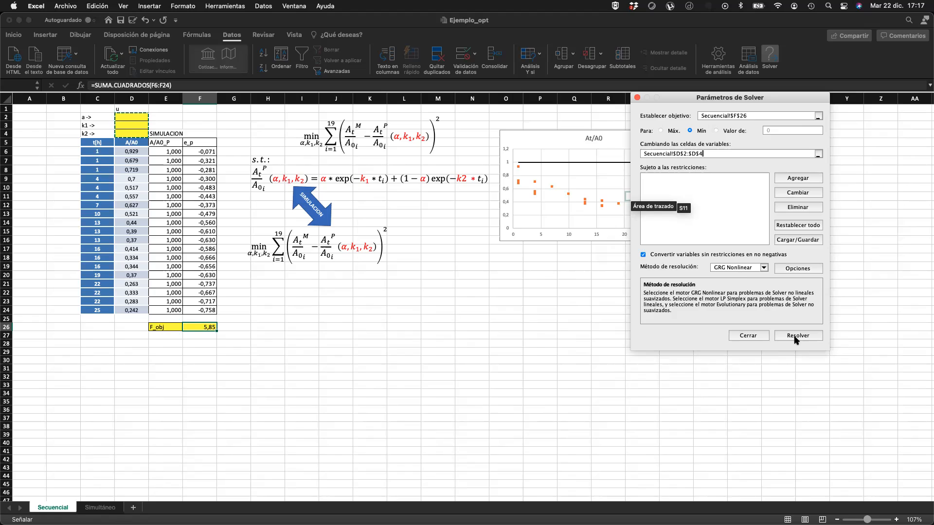
Solve the minimisation with GRG Nonlinear, keep the Solver solution and select the fitted a value in D2.
left_click(796, 337)
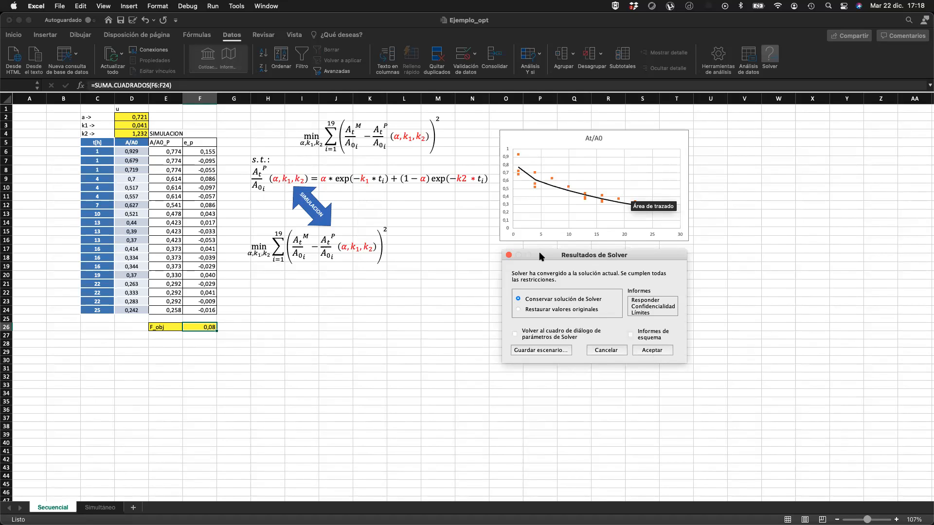
left_click(652, 350)
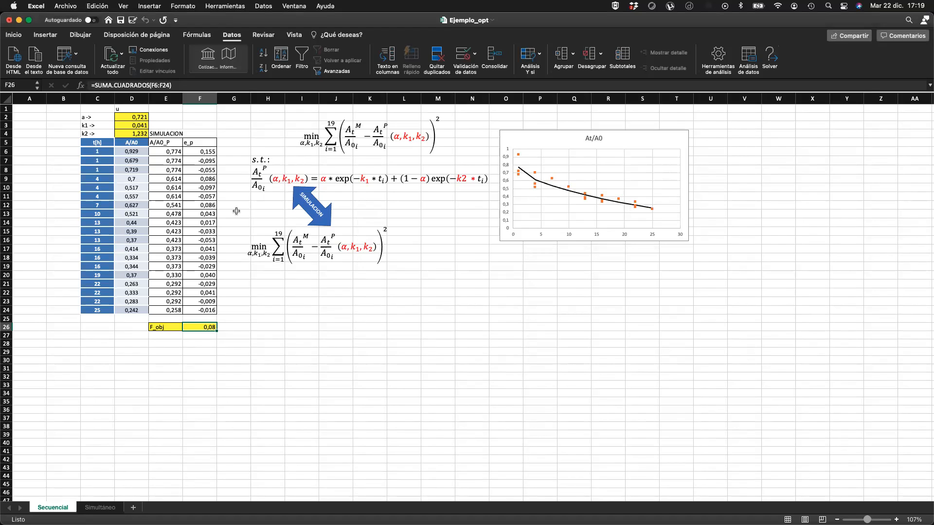
left_click(136, 117)
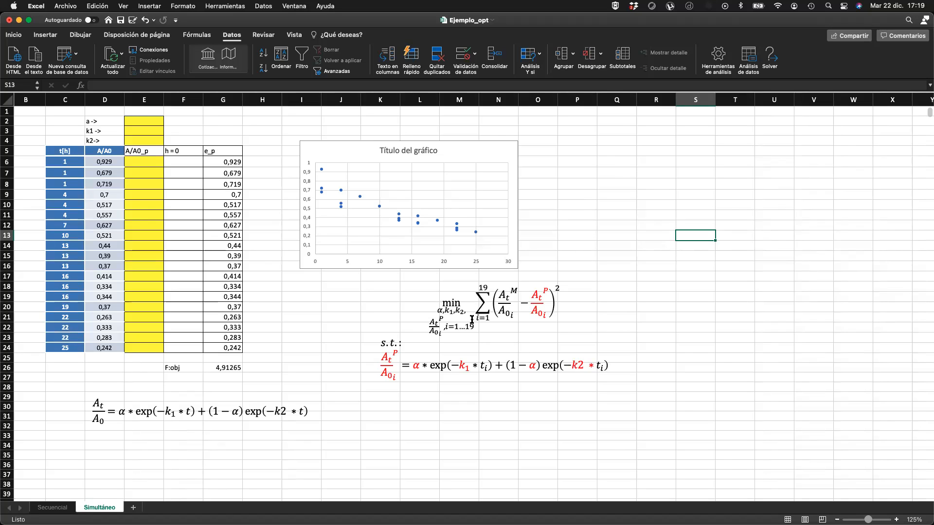
On the Simultáneo sheet, examine the decision variables in the minimisation equation and their cells E2:E4 and E6:E24.
left_click_drag(438, 312, 464, 312)
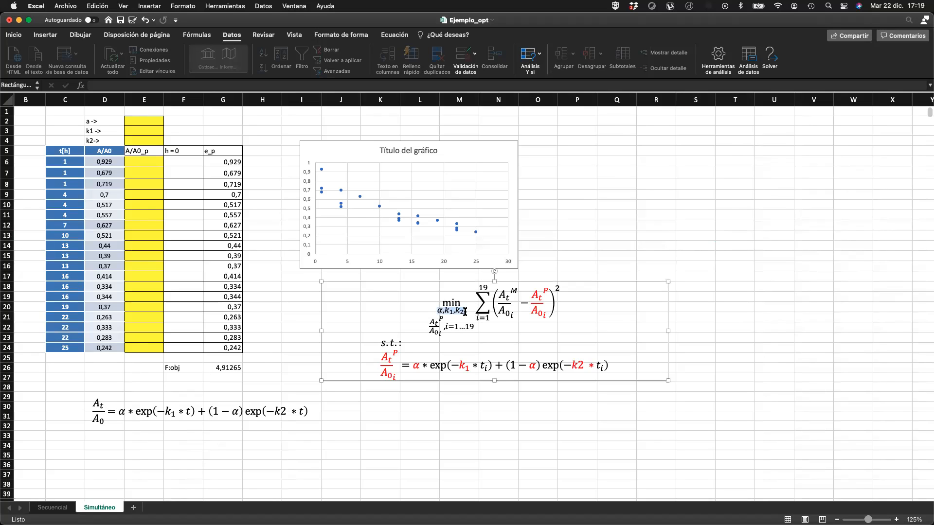
left_click_drag(432, 331, 439, 333)
left_click(432, 327)
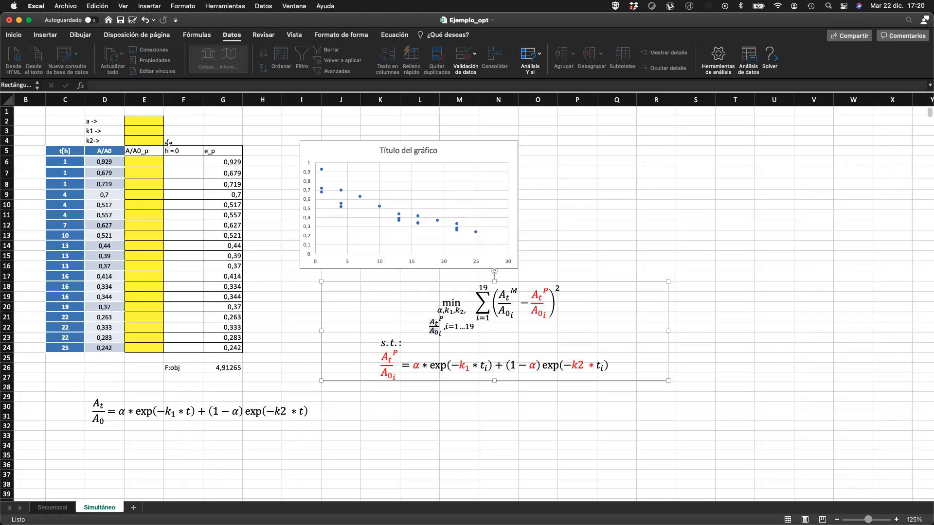
left_click_drag(146, 121, 146, 297)
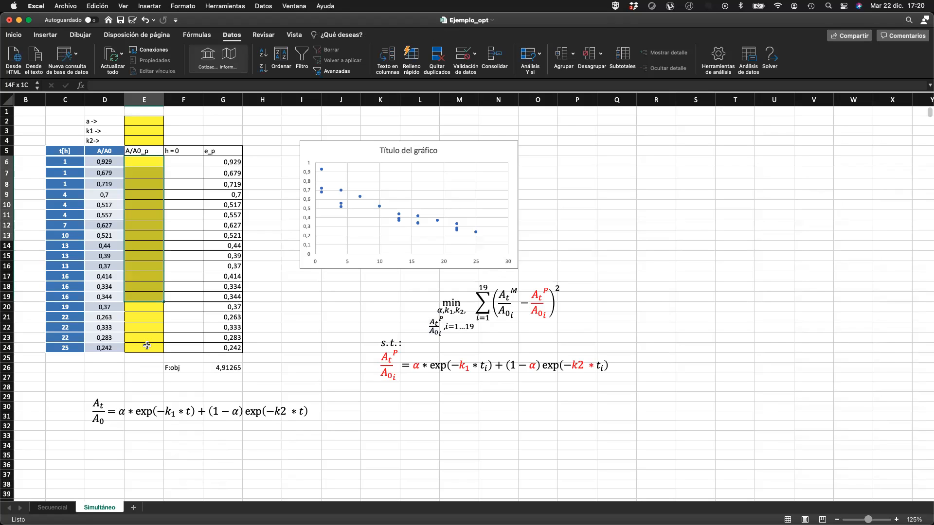
left_click_drag(147, 345, 147, 346)
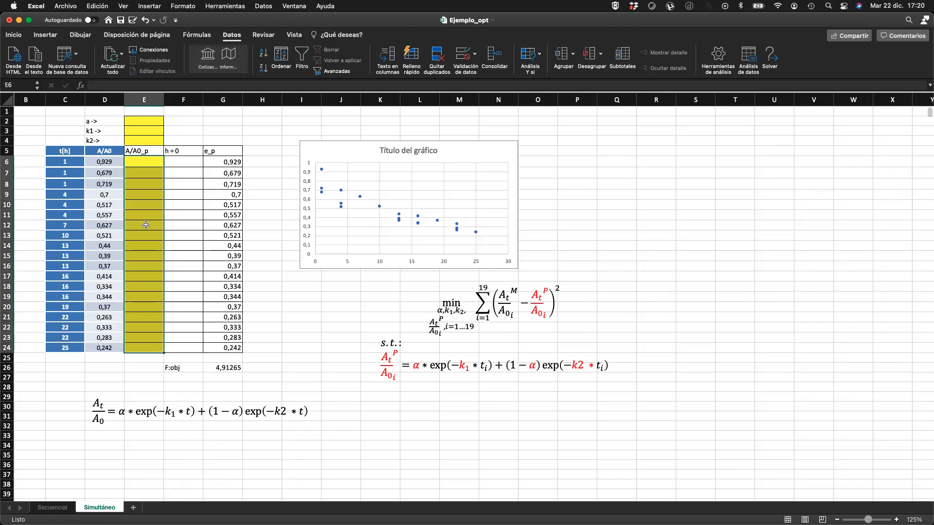
left_click(144, 119)
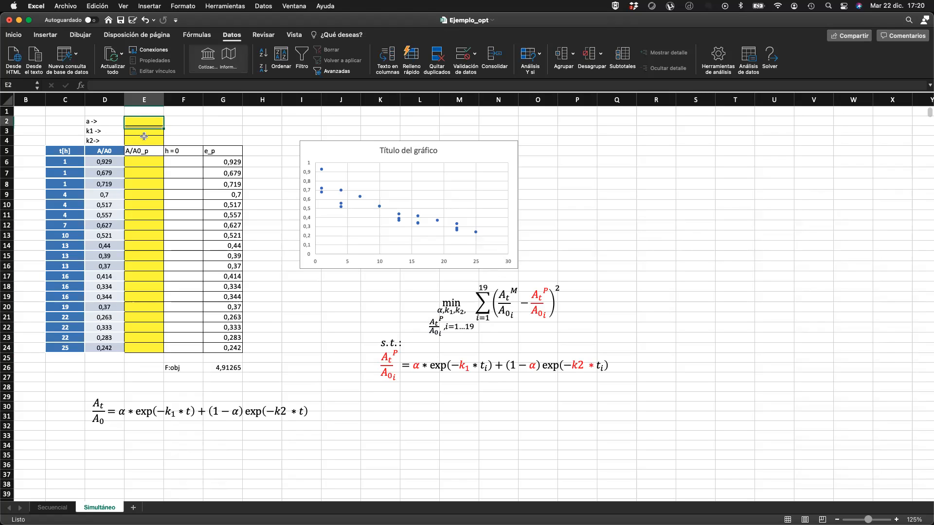
left_click(156, 164)
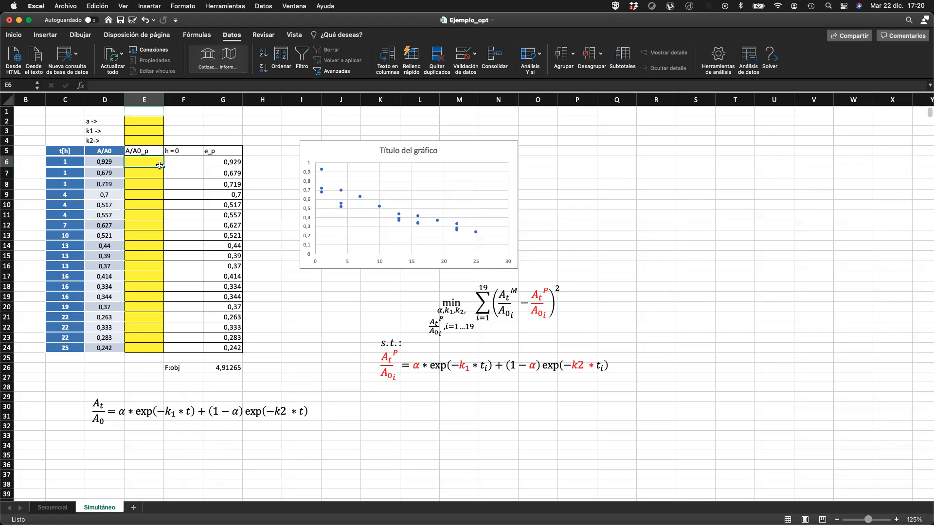
Extend the h = 0 column header in F5 to read "h = 0 (óptimo)".
left_click(184, 166)
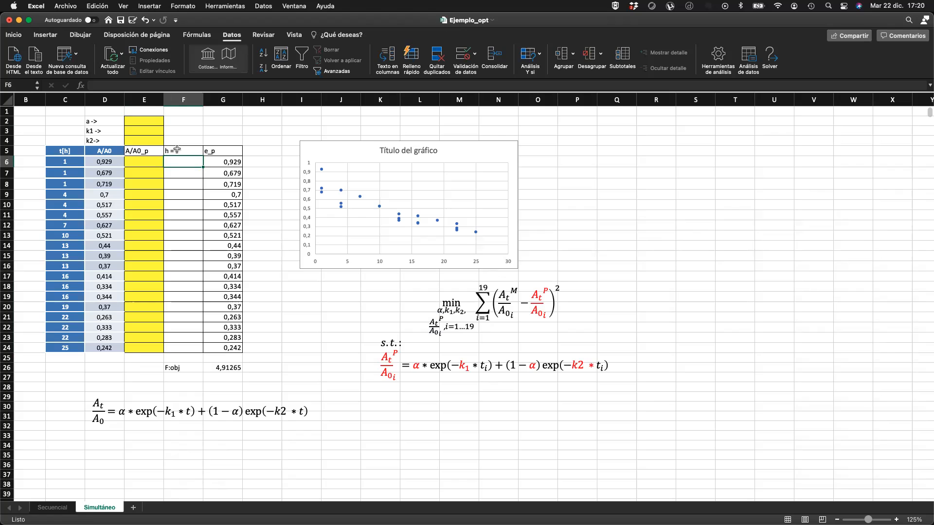
double_click(178, 151)
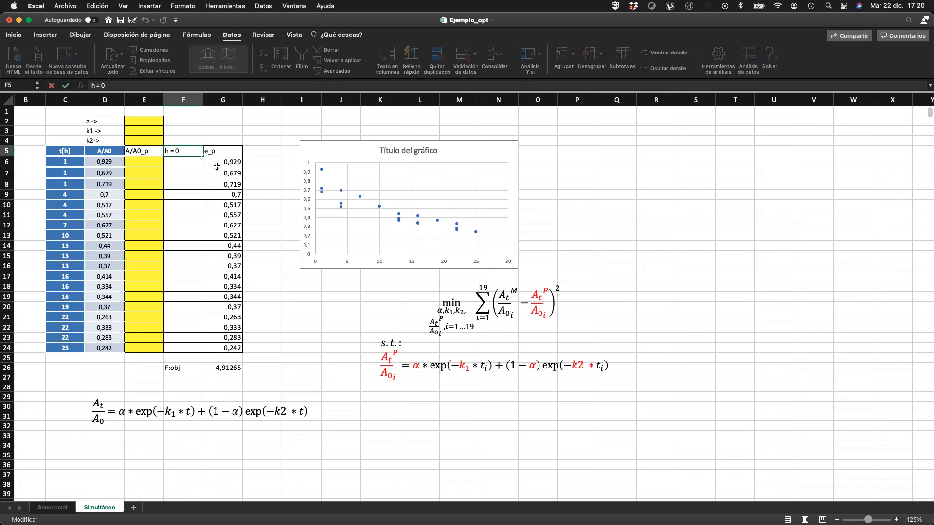
type("(óptimo)")
key("Return")
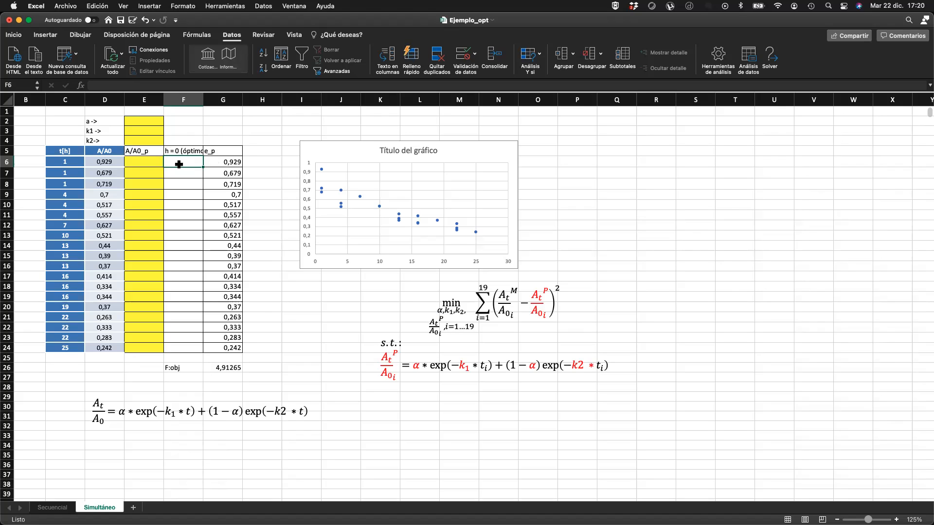
Begin the equality-constraint formula in F6 with =E6-(, subtracting a bracketed model expression from the predicted value.
type("=")
key("Left")
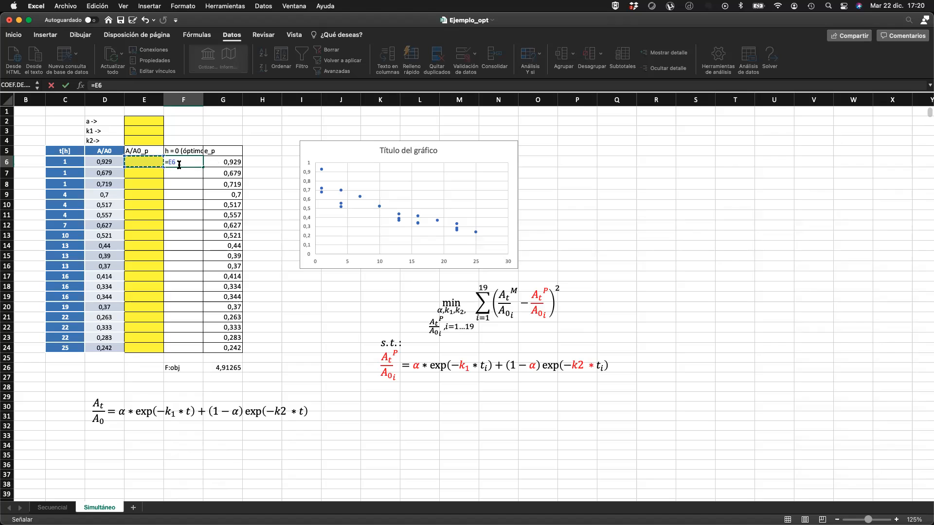
type("-")
left_click(154, 120)
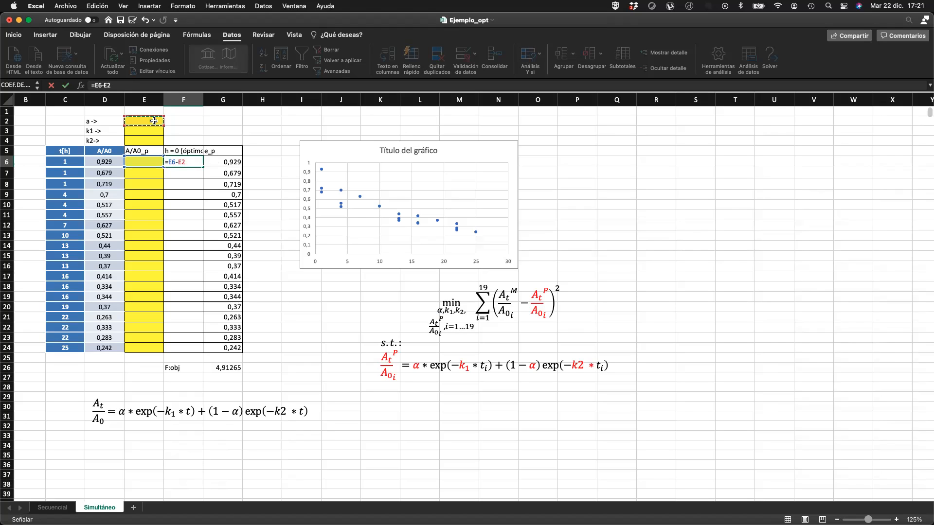
key("BackSpace")
key("BackSpace")
type("(")
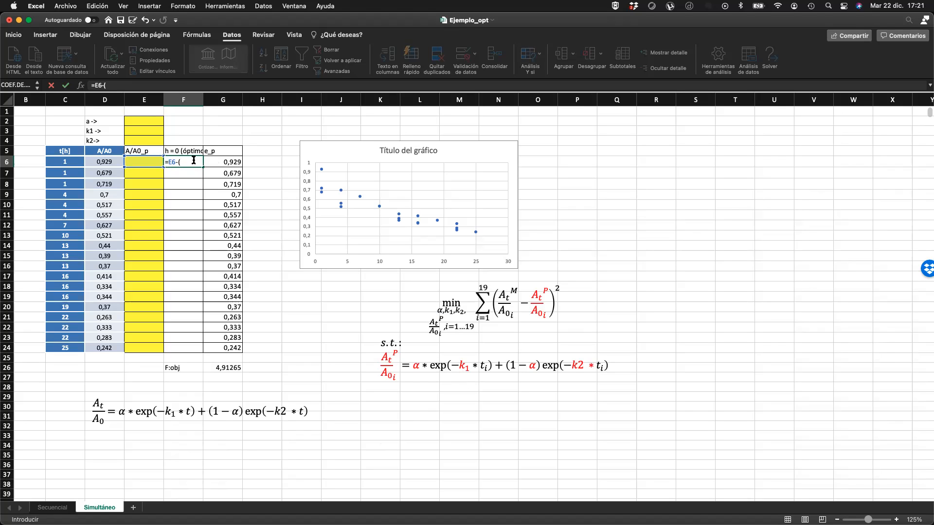
Add the first exponential term $E$2*exp(-$E$3*C6) to the F6 formula, with absolute references for the parameters.
left_click(151, 119)
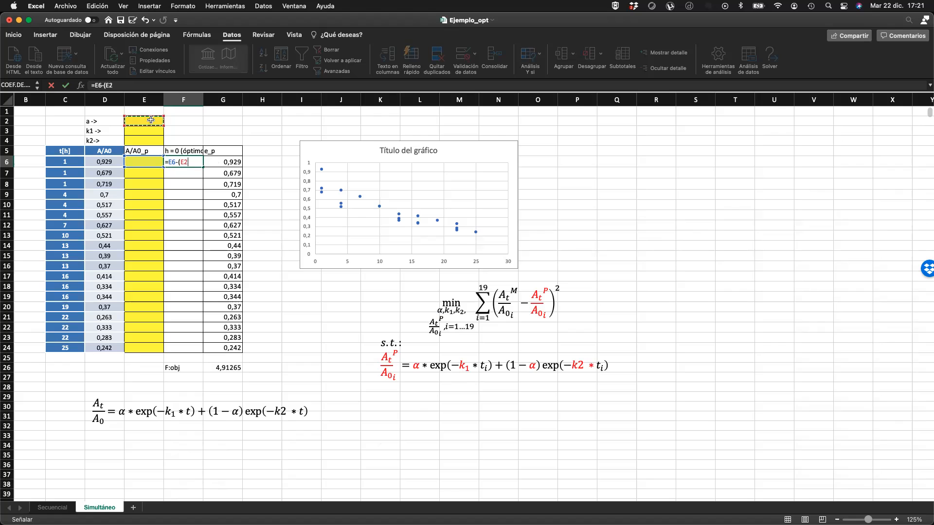
key("F4")
type("*exp(-")
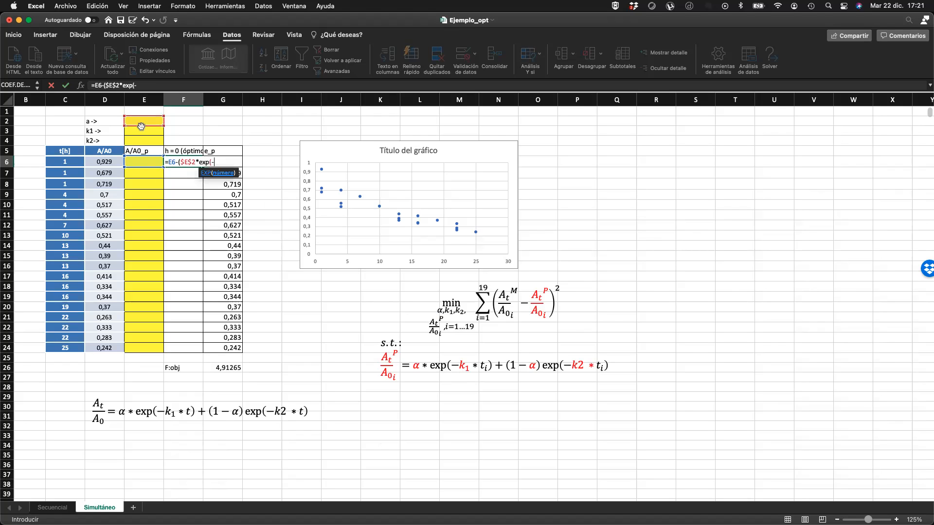
left_click(142, 131)
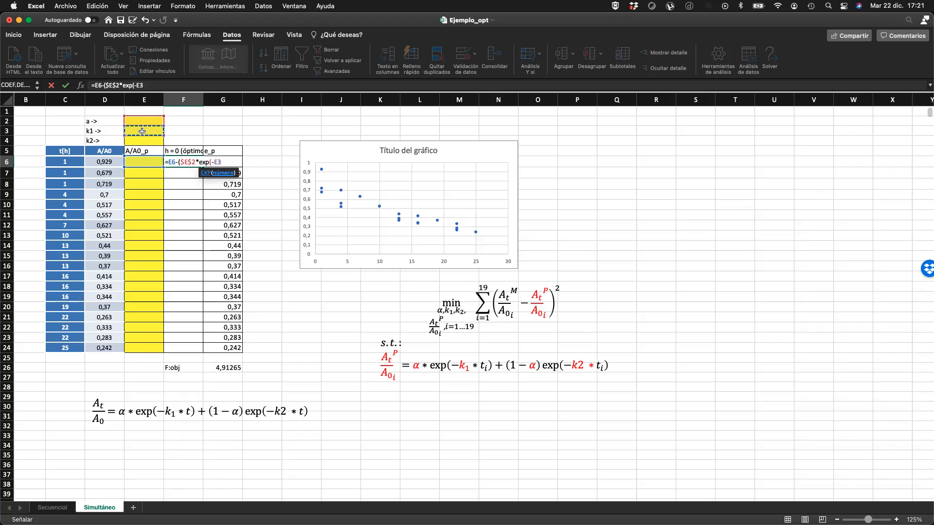
key("F4")
type("*")
left_click(72, 165)
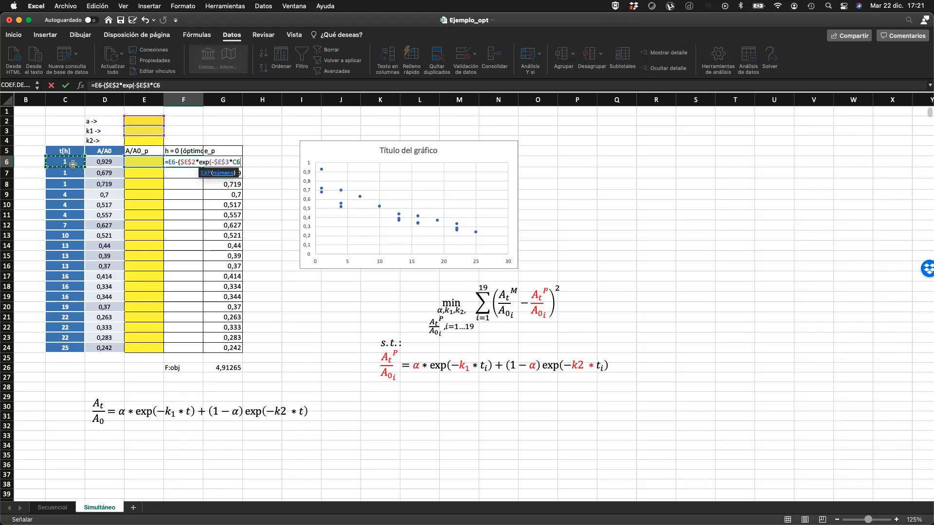
type(")")
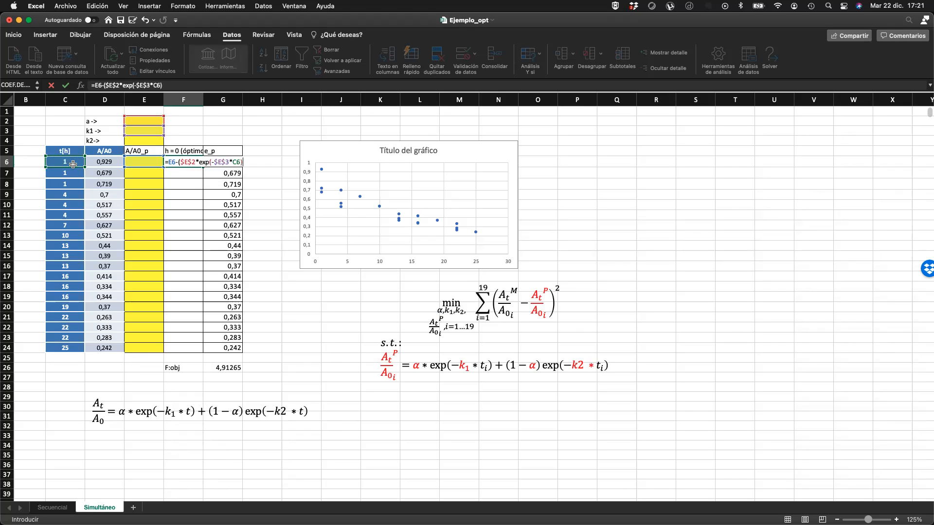
Complete the F6 formula by adding the second term +(1-$E$2)*exp(-$E$4*C6), closing the model bracket, and enter it.
type("+(1-")
left_click(138, 122)
key("F4")
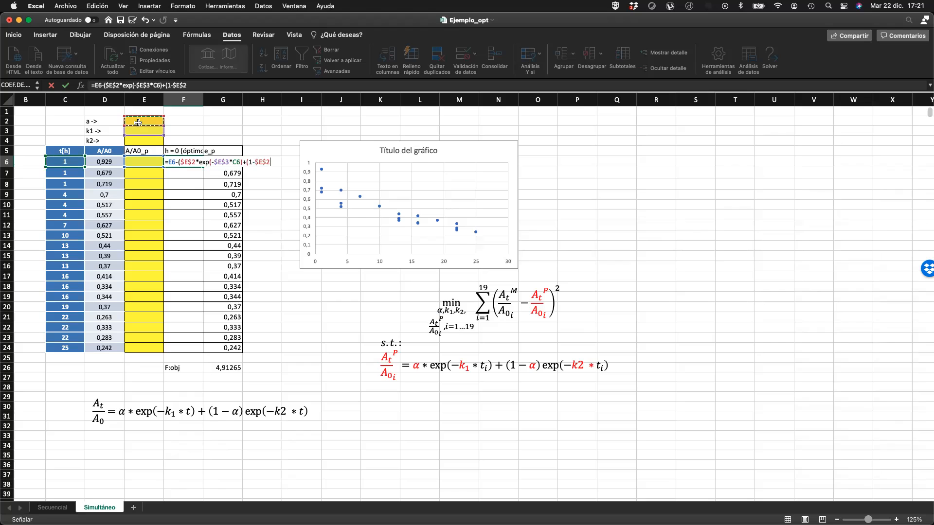
type(")*exp")
type("(-")
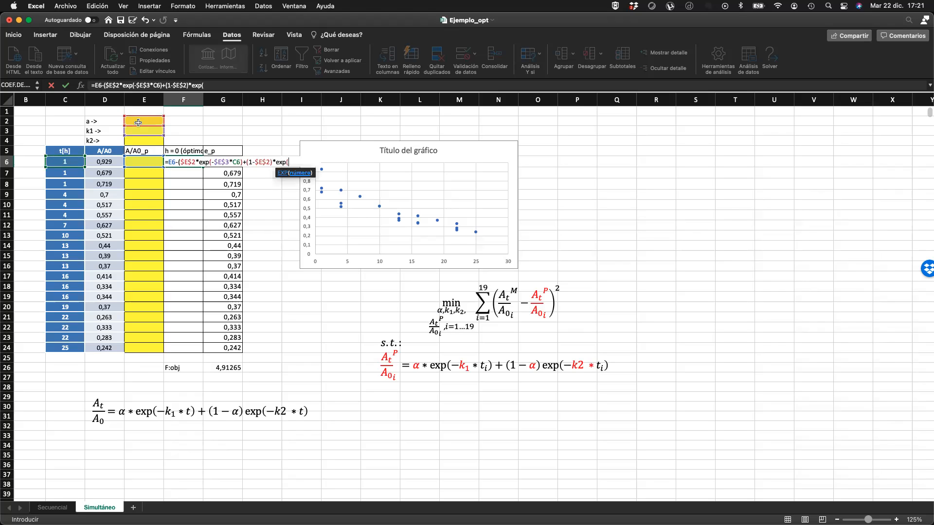
left_click(140, 140)
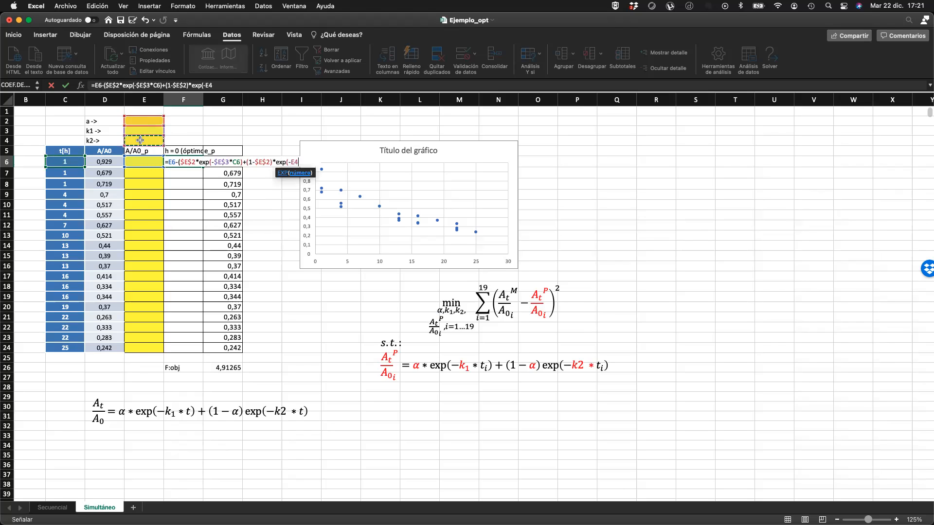
key("F4")
type("*")
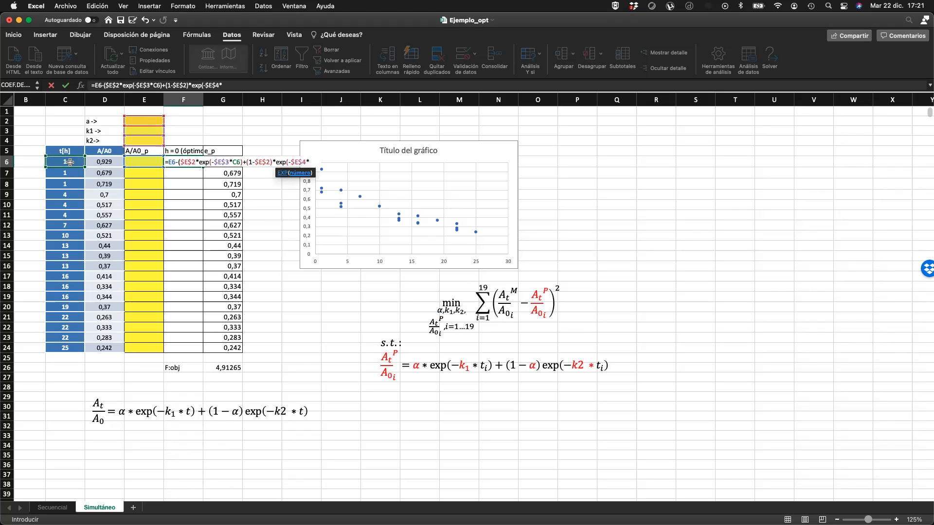
left_click(70, 163)
type(")")
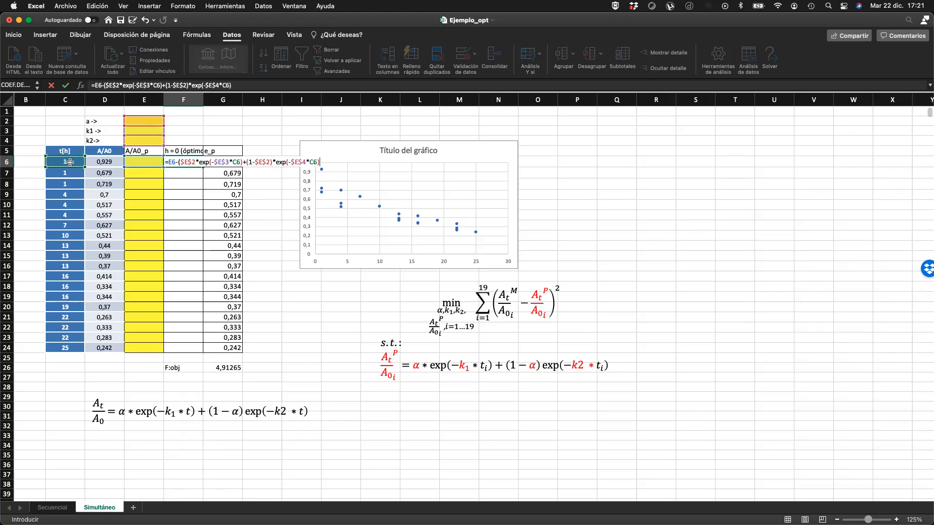
type(")")
key("Return")
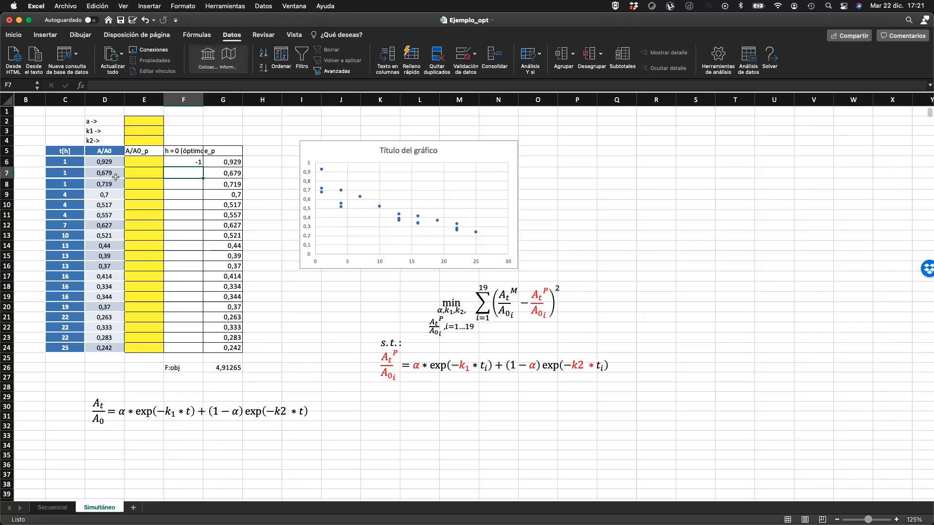
Fill the equality-constraint formula from F6 down to F24 and check the cells behind it in row 6.
left_click(200, 166)
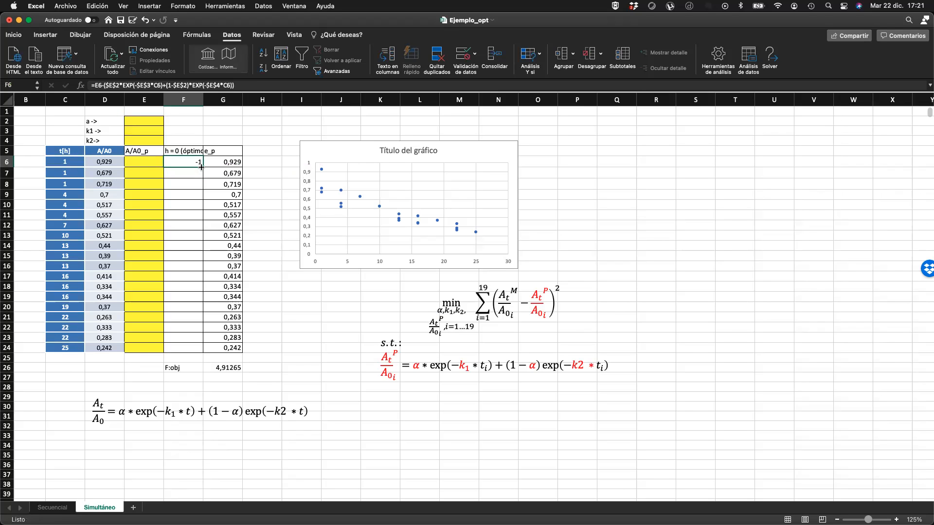
double_click(201, 166)
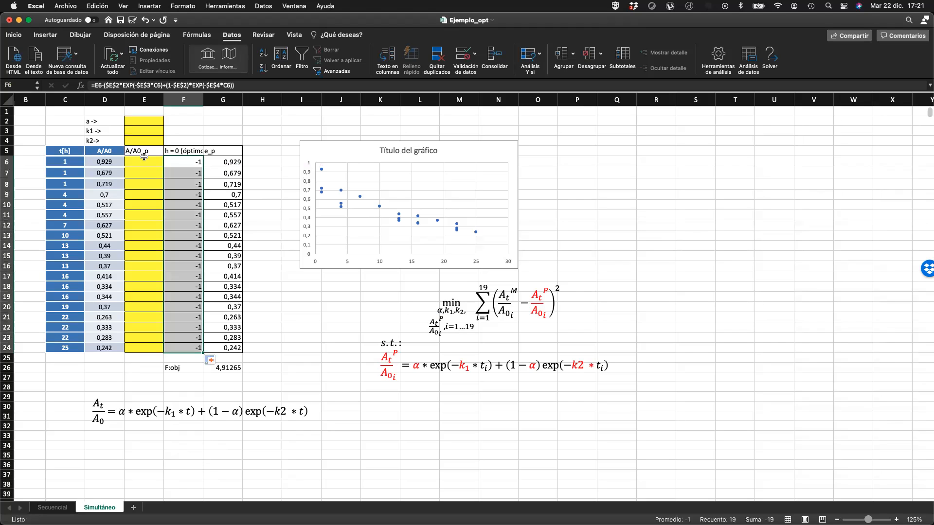
left_click(139, 160)
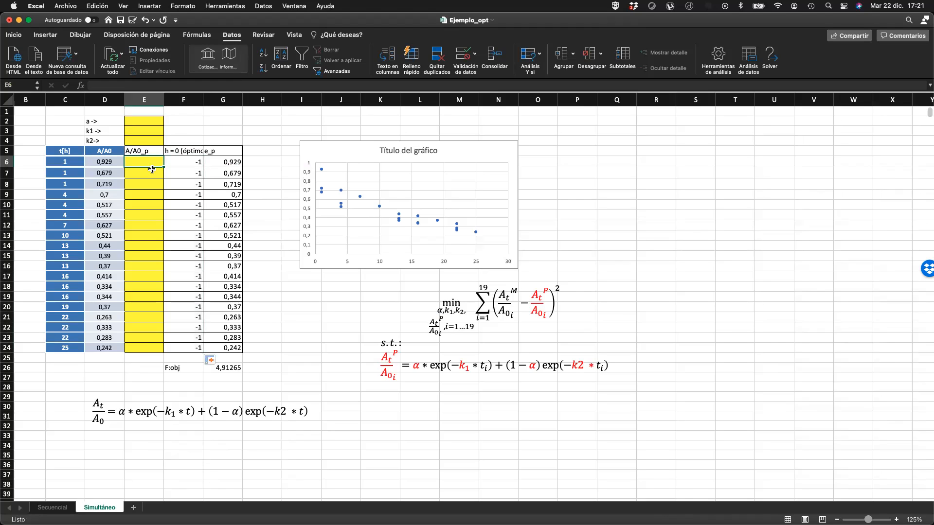
left_click(187, 162)
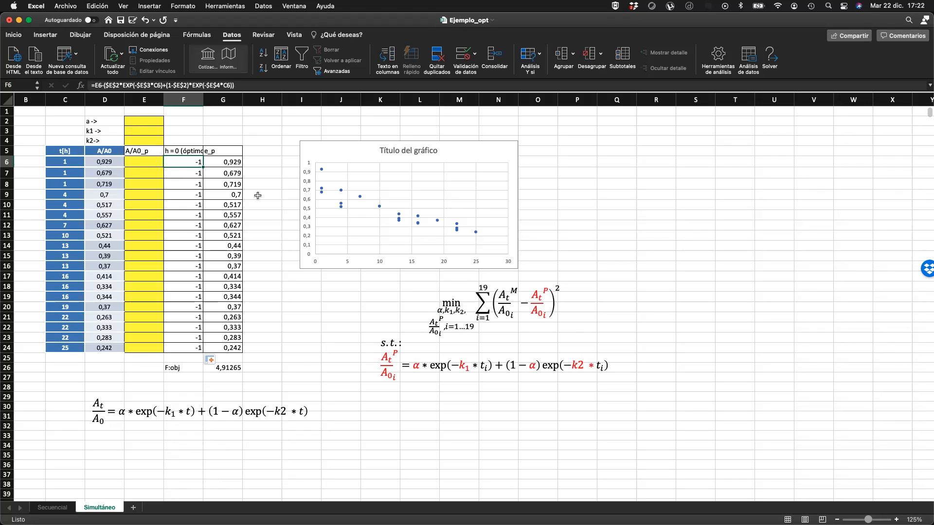
Examine the error formulas in G6:G24, the predicted-value cells E6:E24 they use, and the sum-of-squares objective in G26.
left_click(226, 162)
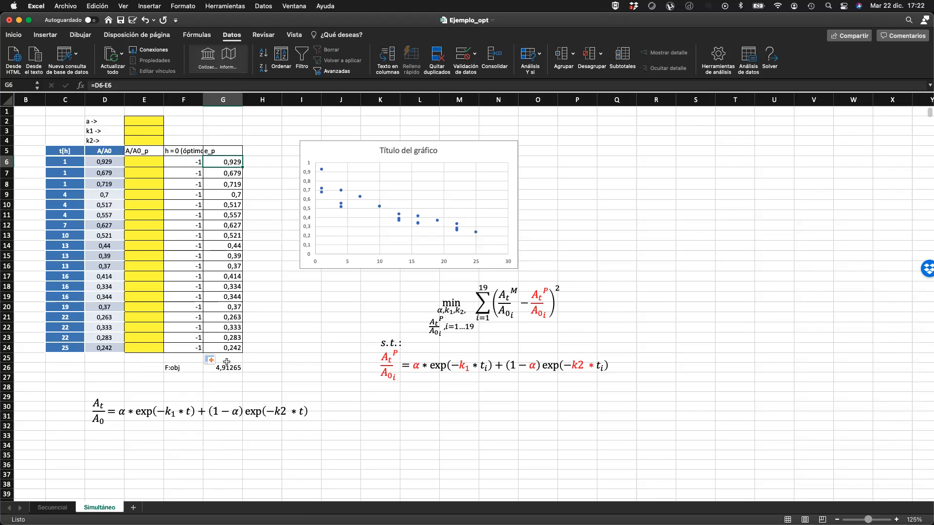
left_click_drag(227, 348, 241, 153)
left_click(155, 162)
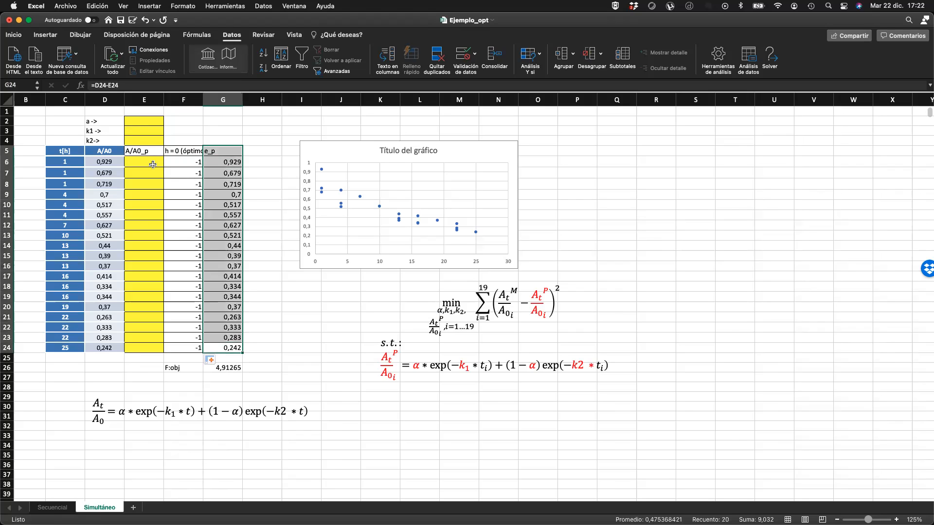
left_click(135, 346, "shift")
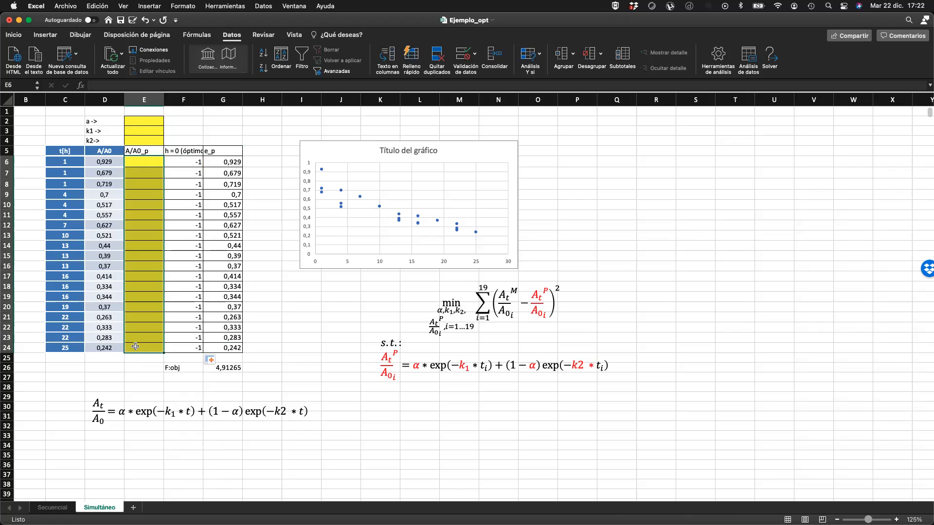
double_click(226, 161)
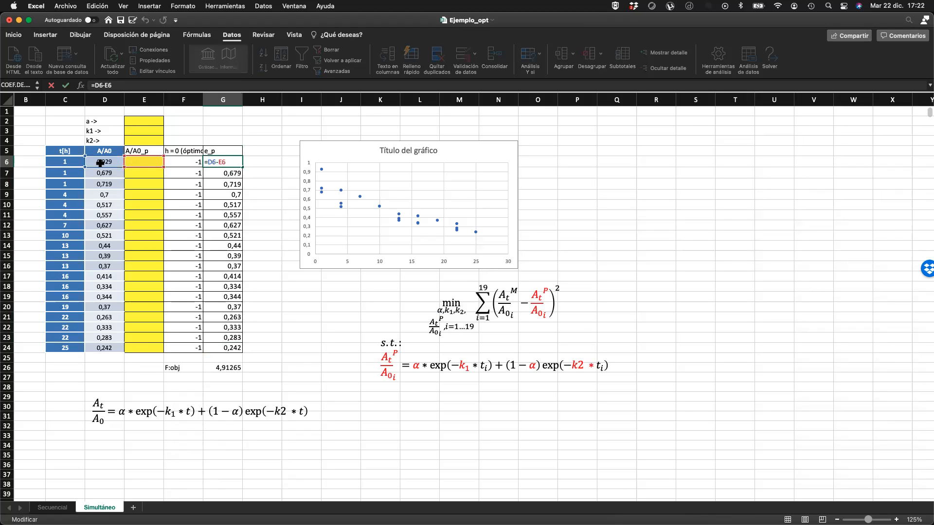
key("Return")
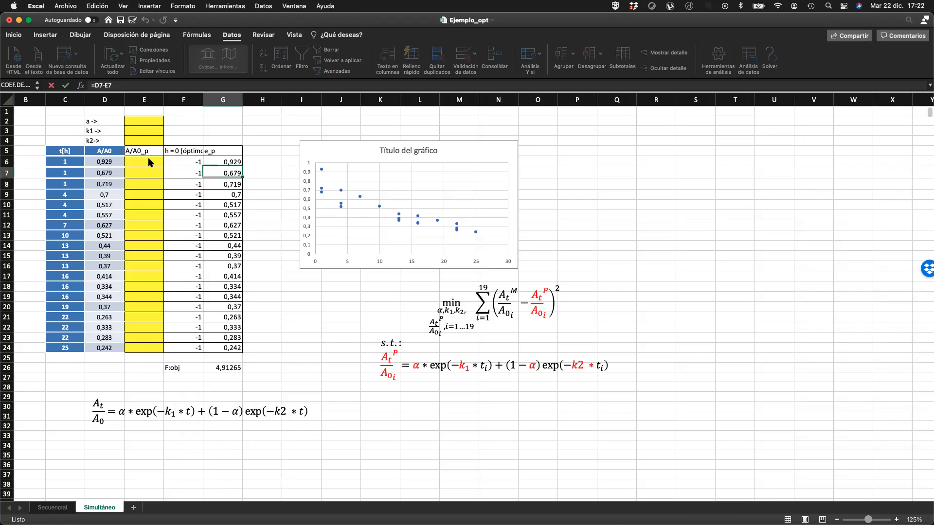
key("Up")
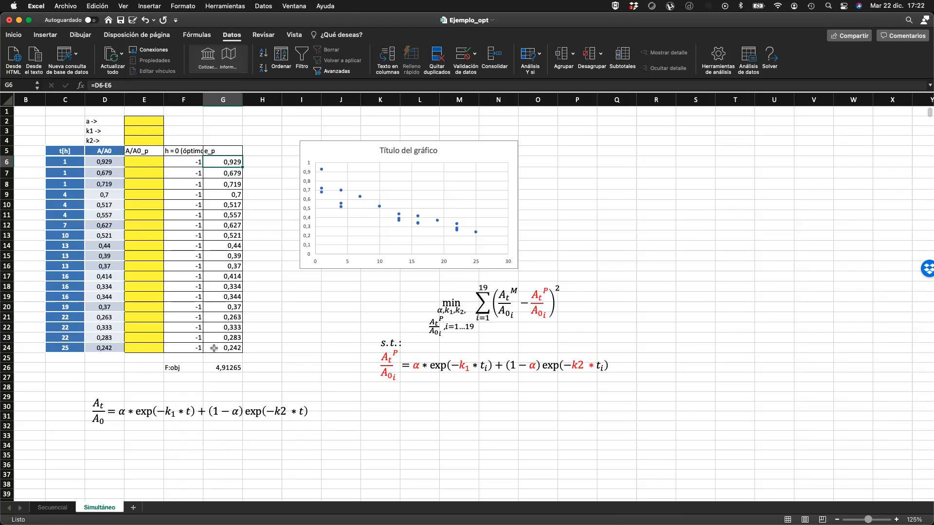
left_click(214, 348, "shift")
left_click(225, 368)
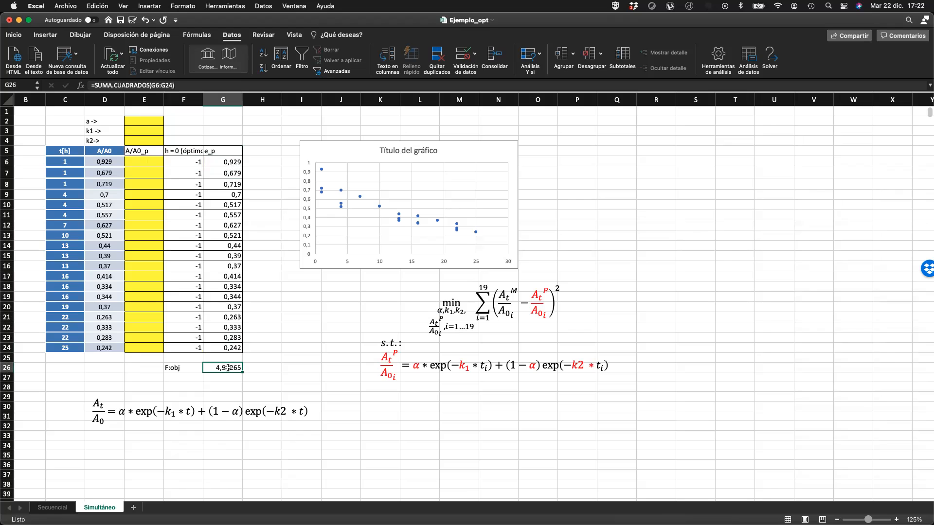
left_click(231, 344)
left_click(216, 170, "shift")
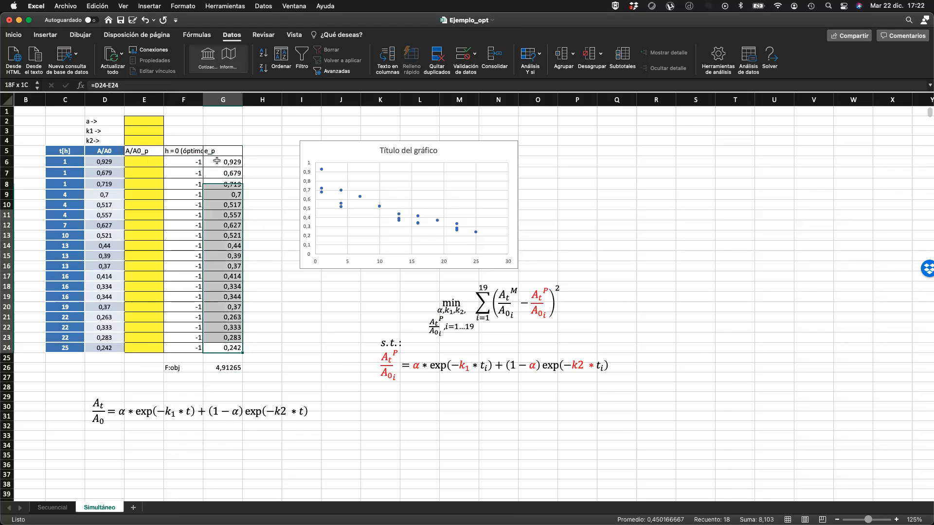
Open Solver and set the sum-of-squares cell G26 as the objective.
left_click(235, 370)
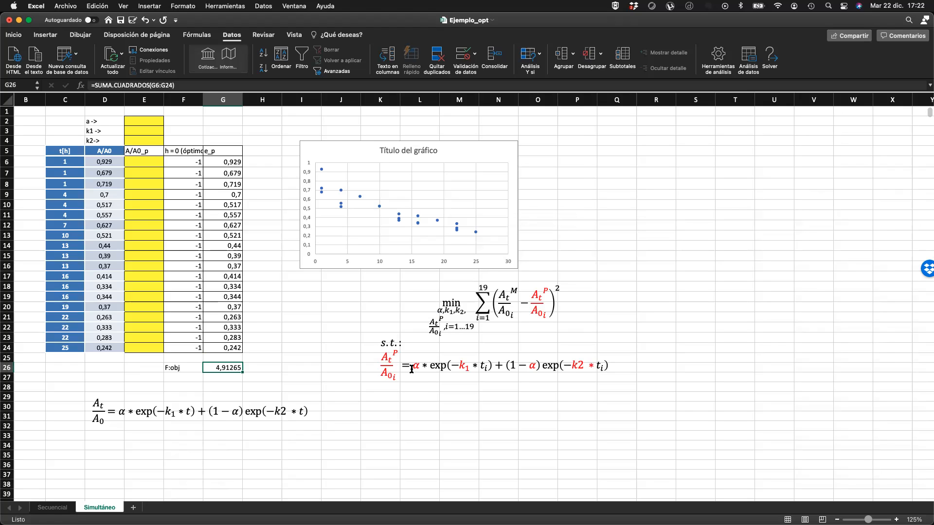
left_click(770, 56)
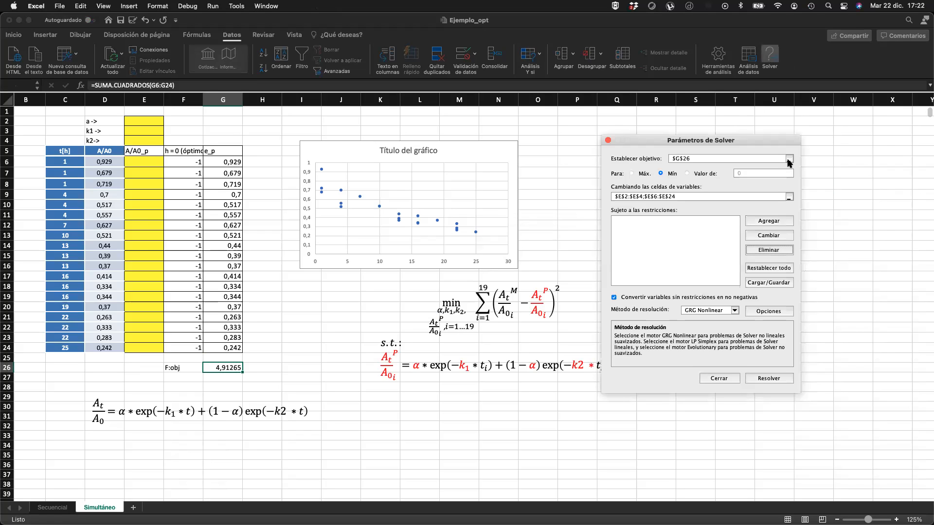
left_click(231, 369)
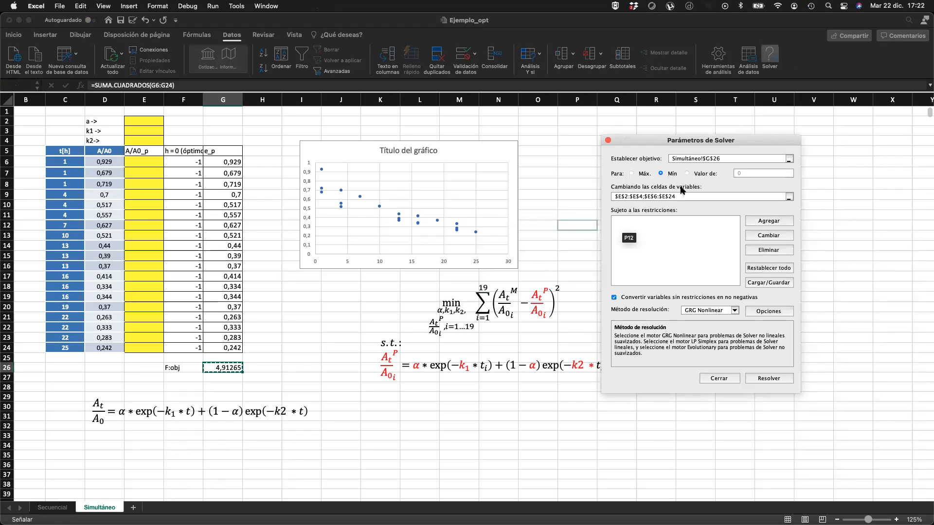
Clear Solver's variable cells and select the parameters E2:E4 together with the predicted values E6:E24 instead.
left_click(789, 197)
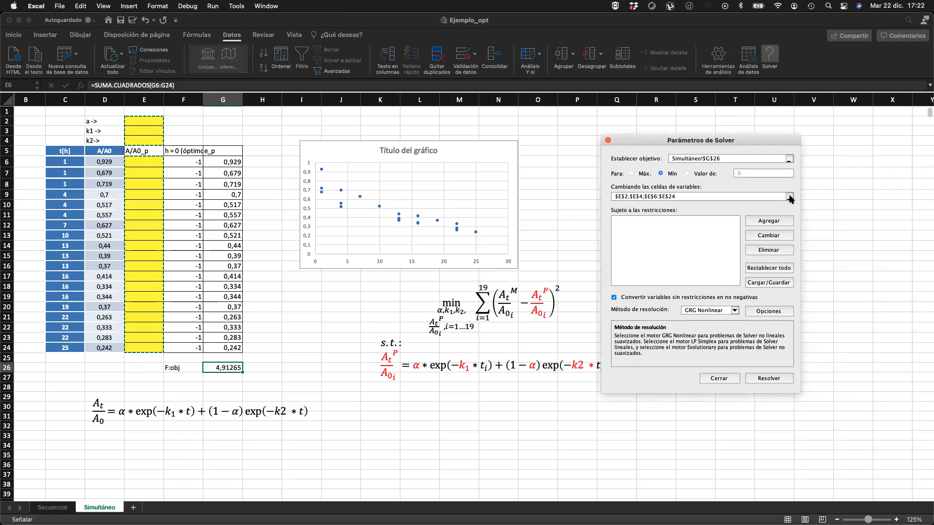
left_click_drag(742, 200, 612, 199)
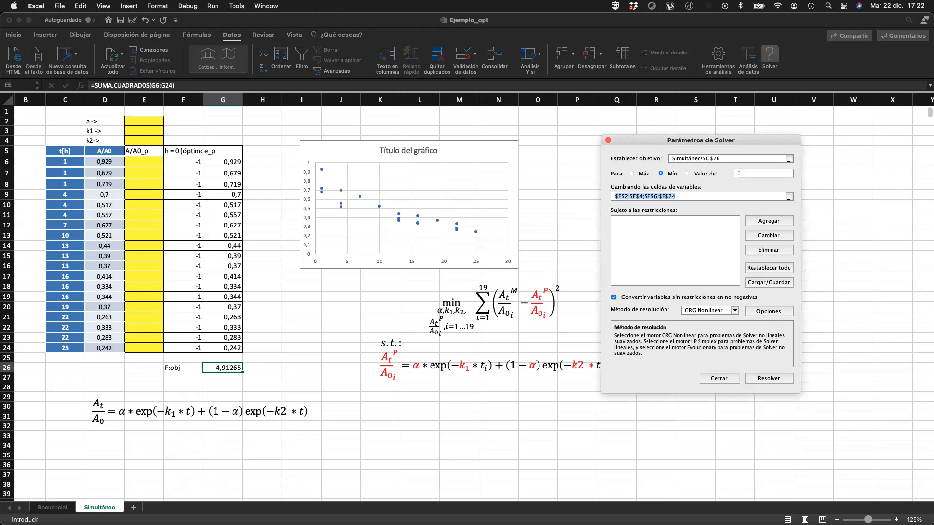
key("BackSpace")
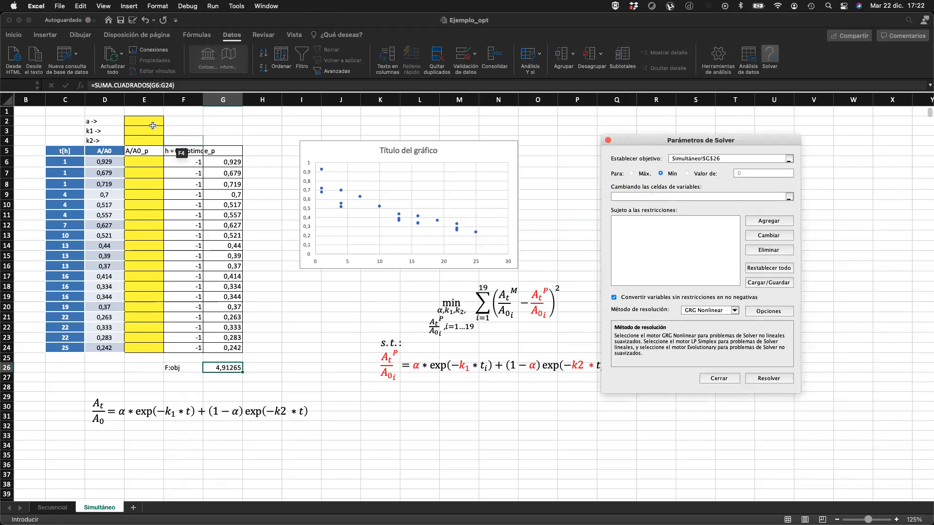
left_click(152, 126)
left_click_drag(151, 140, 151, 347)
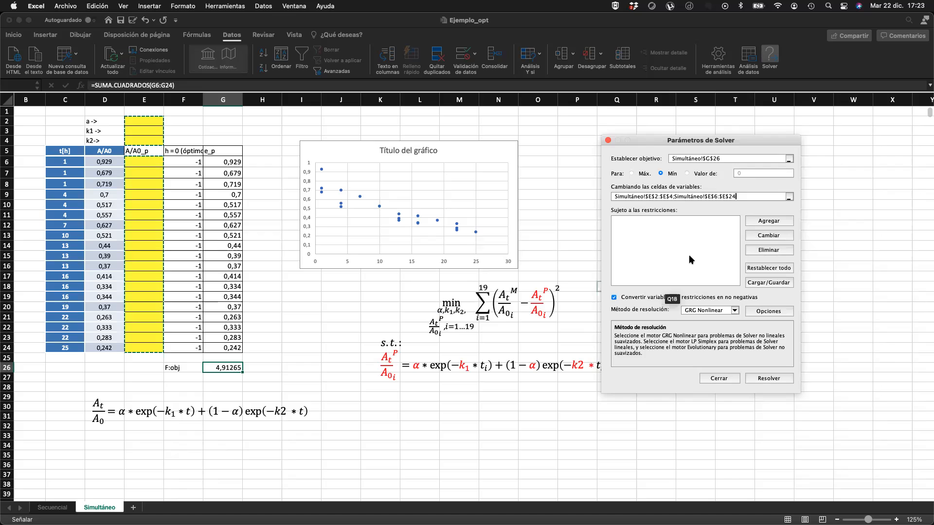
Add a Solver constraint requiring the cells F6:F24 to be equal to 0.
left_click(775, 224)
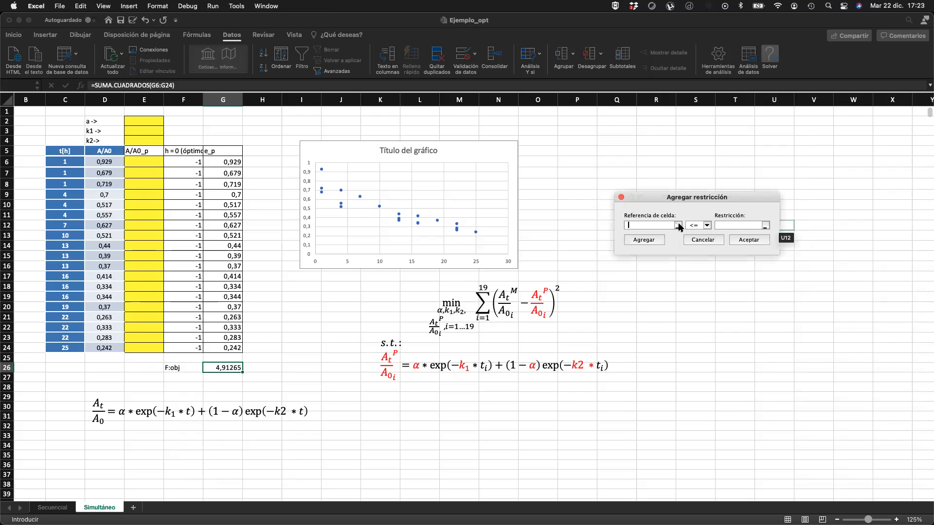
left_click(184, 165)
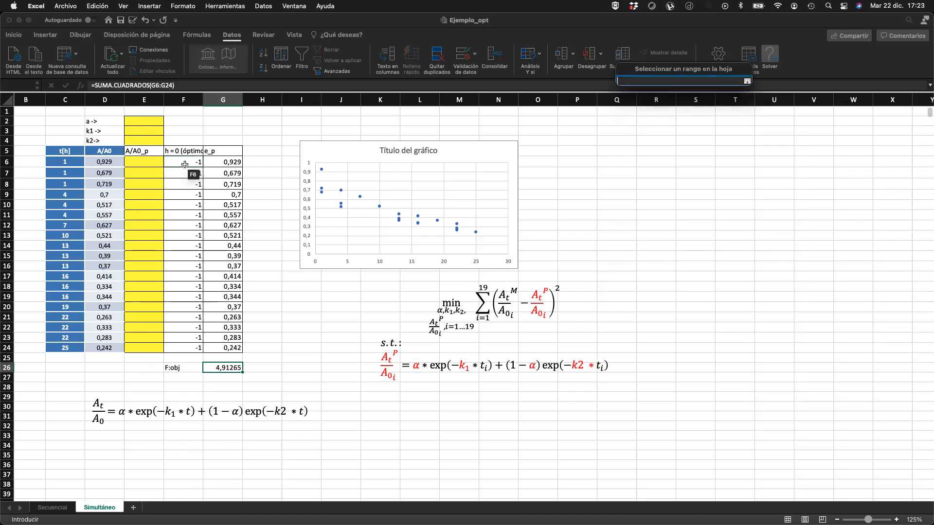
left_click_drag(179, 292, 182, 347)
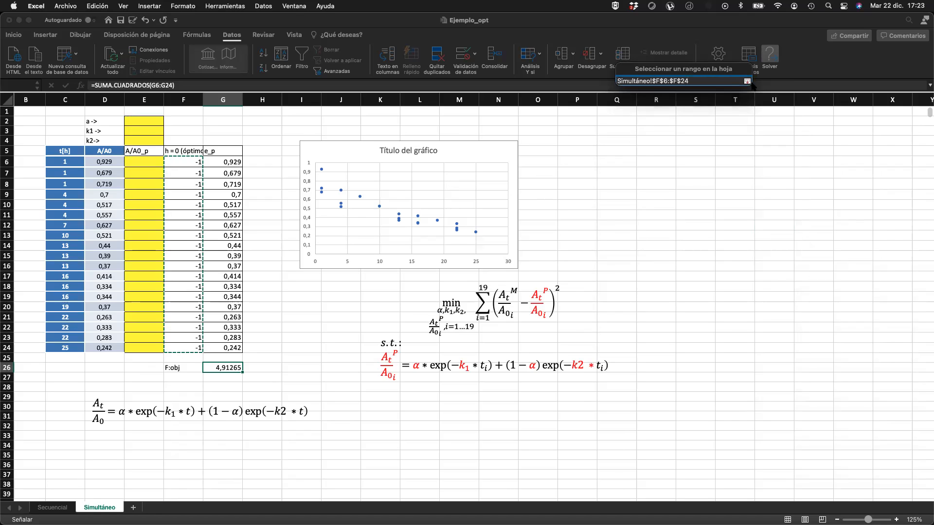
left_click(747, 81)
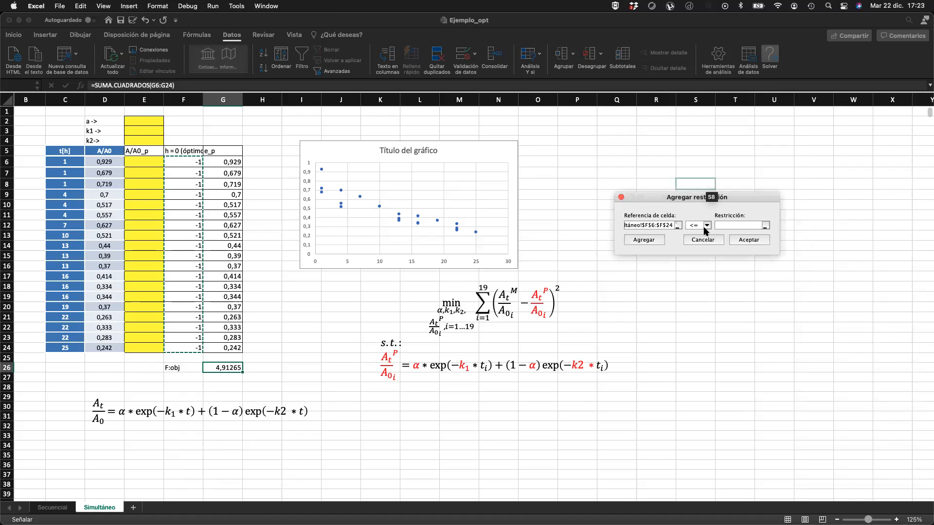
left_click(699, 226)
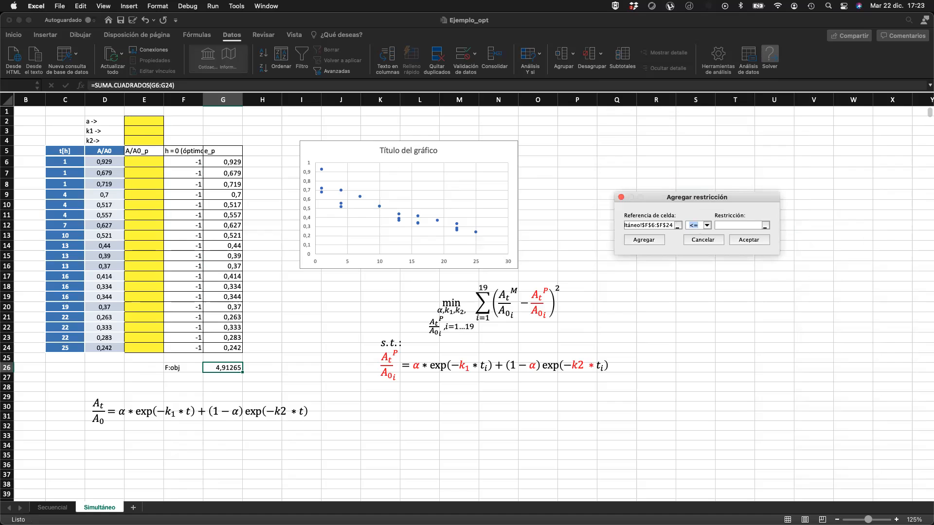
left_click(697, 239)
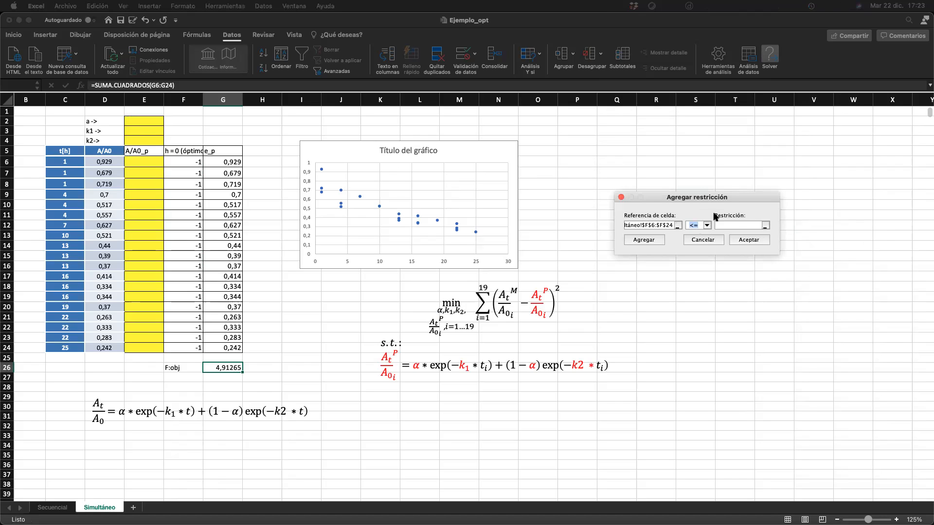
left_click(732, 227)
type("0")
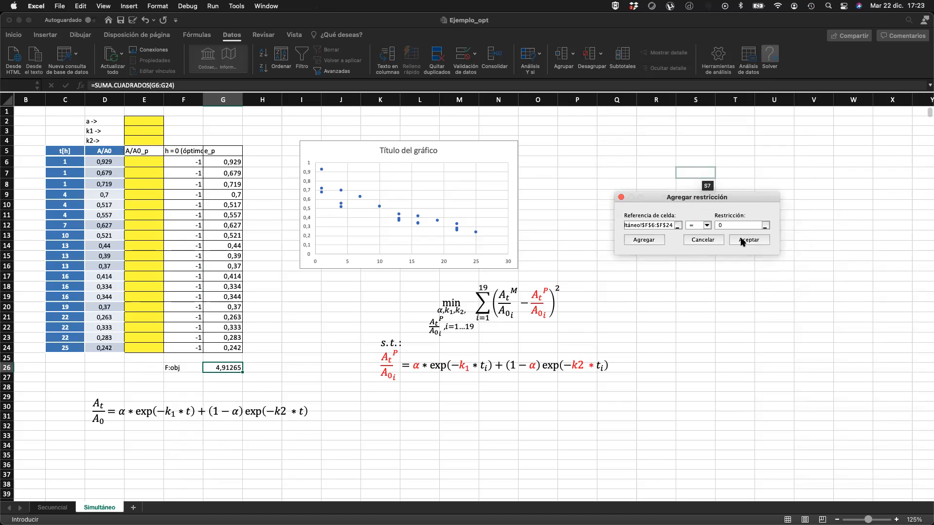
left_click(744, 240)
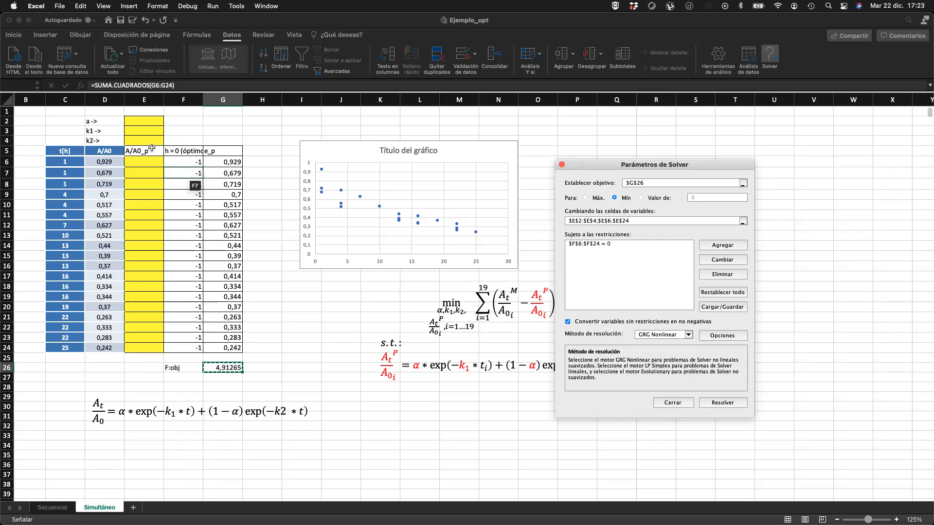
Solve the constrained minimisation and keep the Solver solution.
left_click(713, 404)
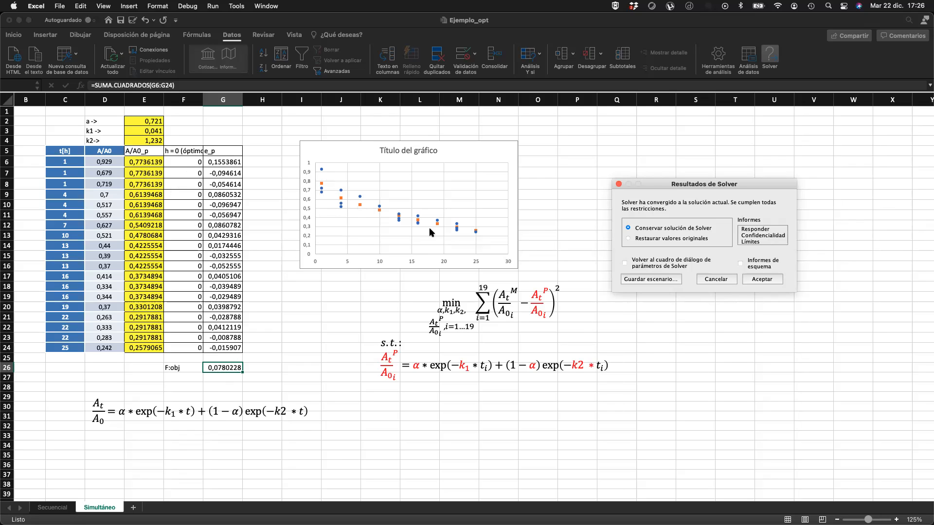
left_click(773, 279)
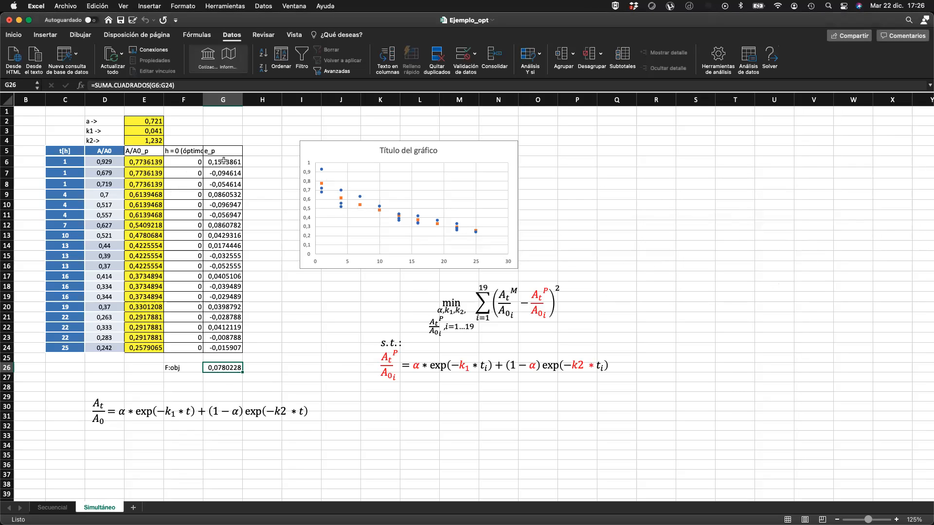
Compare the parameters, predictions and objective on the Secuencial sheet with the simultaneous solution, returning to the Simultáneo sheet.
left_click(48, 509)
scroll(101, 221, "down", 3)
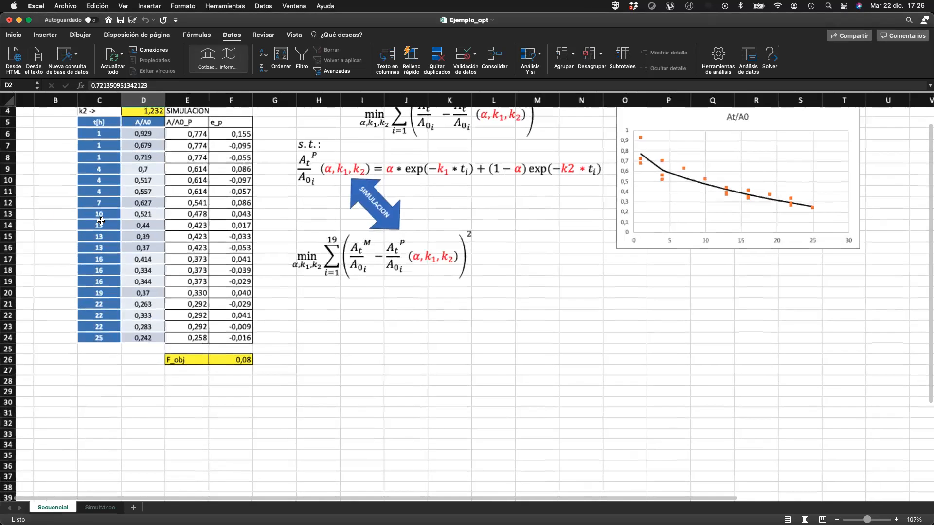
scroll(101, 220, "up", 3)
scroll(157, 121, "left", 1)
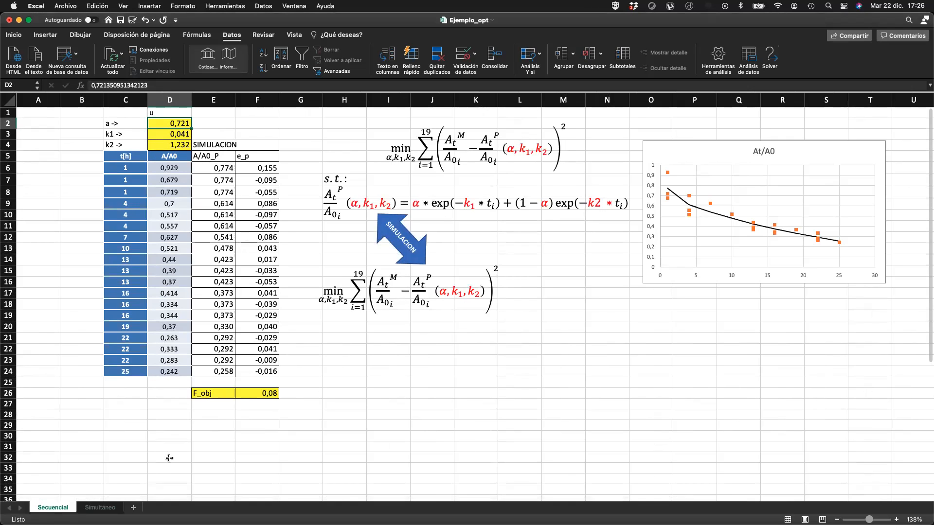
left_click(99, 508)
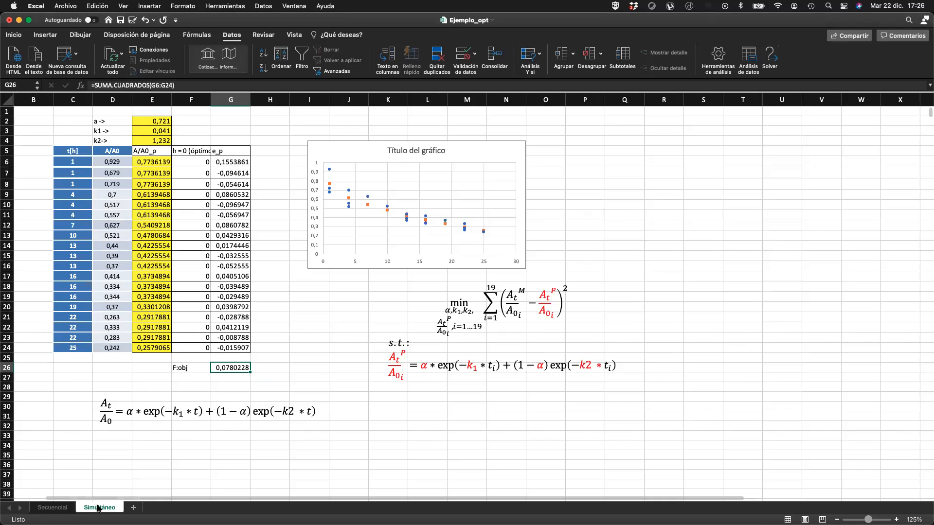